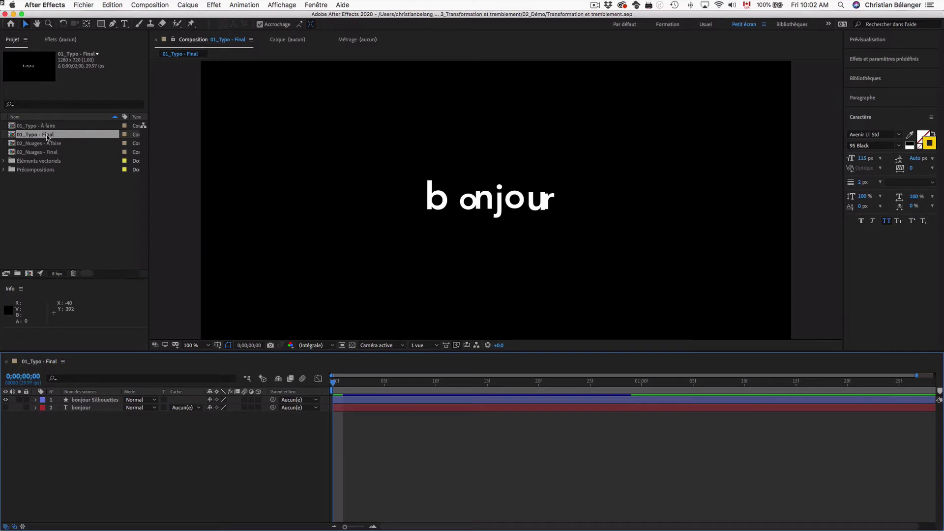
Step: Preview the animations of the 01_Typo - Final and 02_Nuages - Final compositions
key(space)
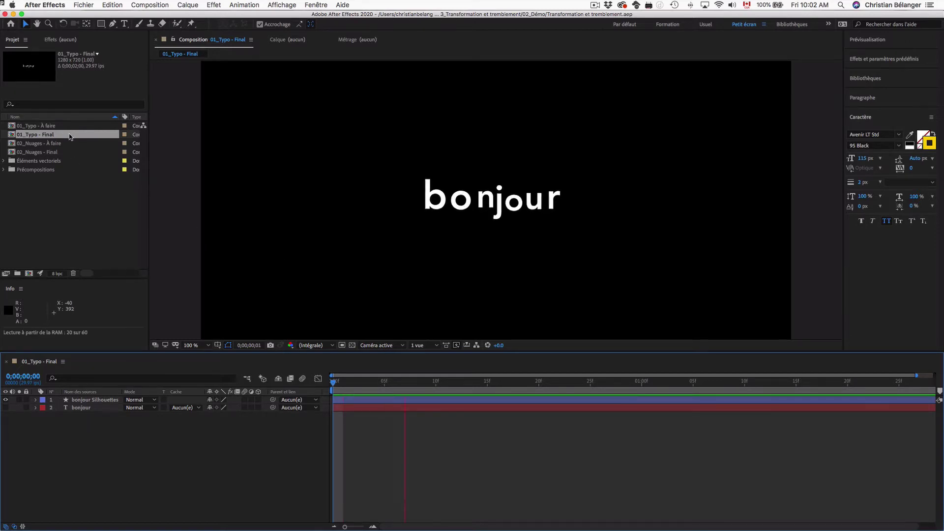
double_click(48, 154)
key(space)
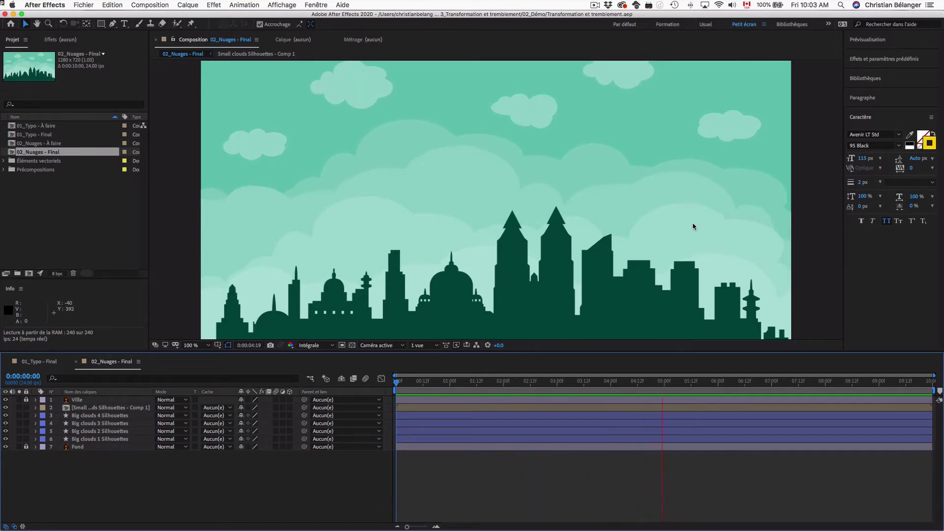
key(space)
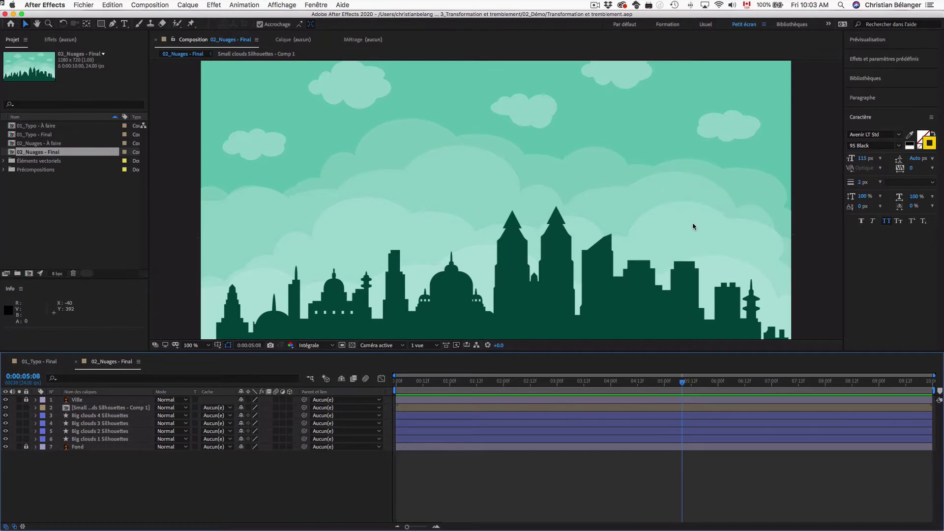
Step: Open the 01_Typo - À faire composition and look through the properties that can be animated on the bonjour text layer
double_click(51, 128)
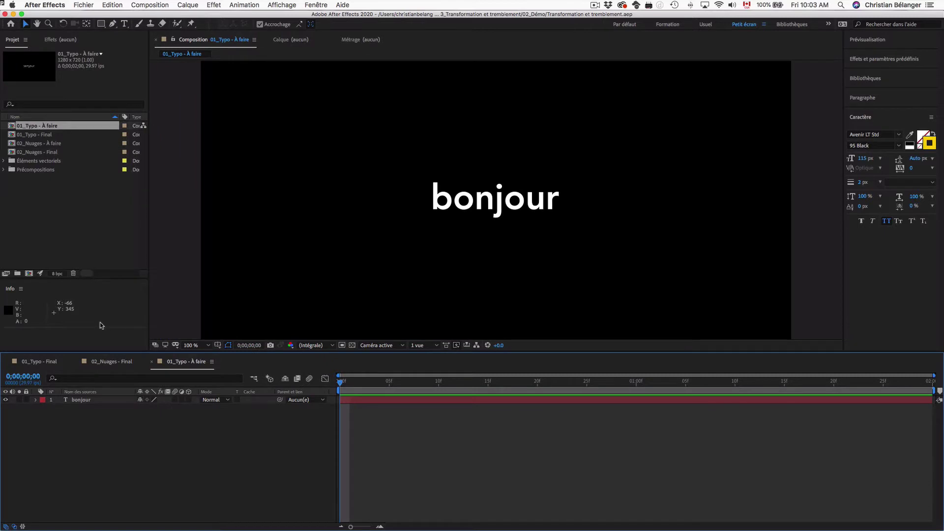
click(94, 400)
click(34, 399)
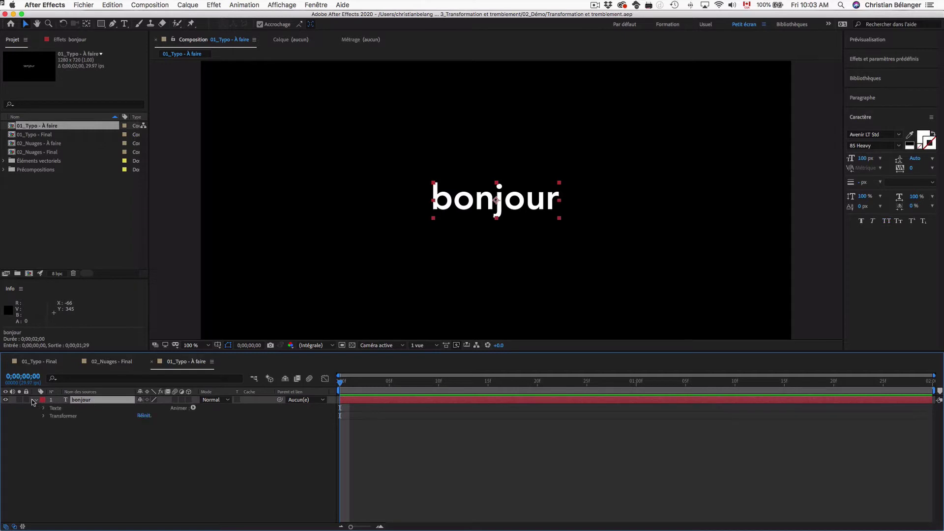
click(55, 408)
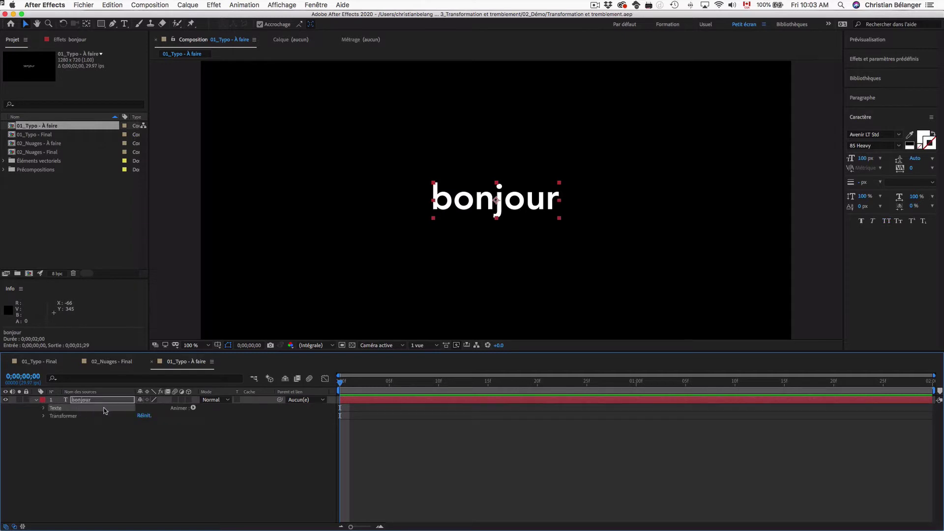
click(194, 408)
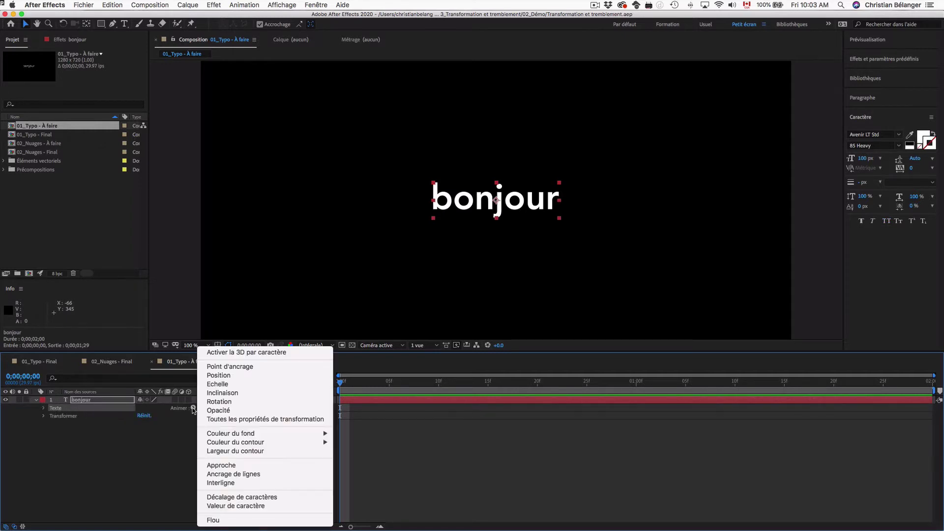
mouse_move(253, 445)
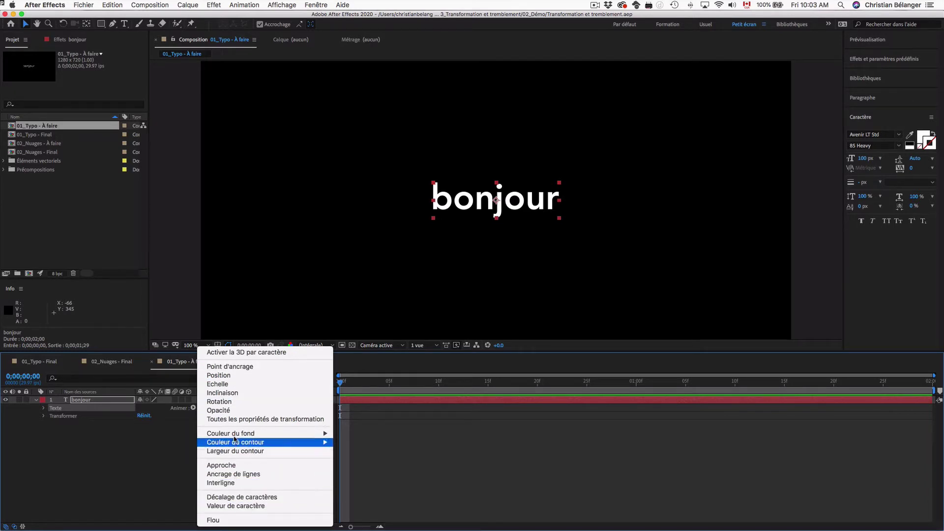
click(27, 452)
click(36, 400)
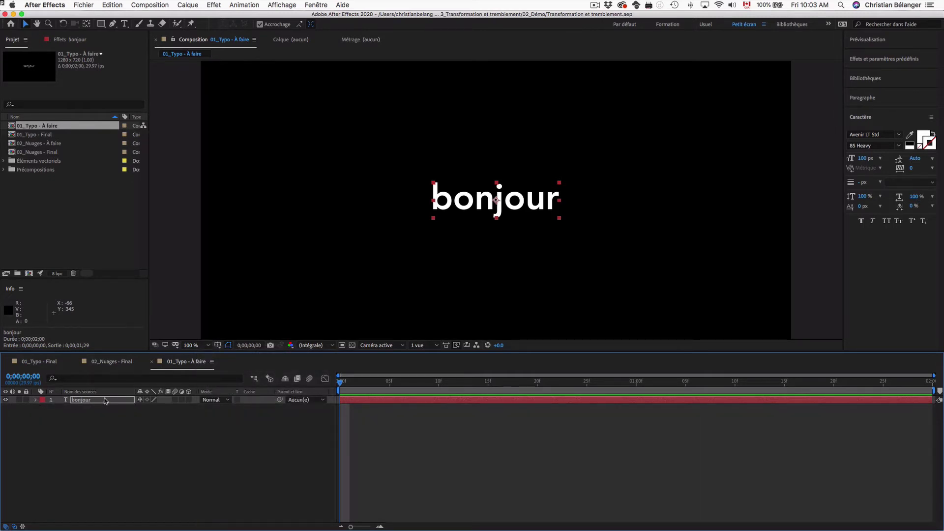
Step: Create shapes from the text of the bonjour layer
right_click(104, 401)
mouse_move(129, 456)
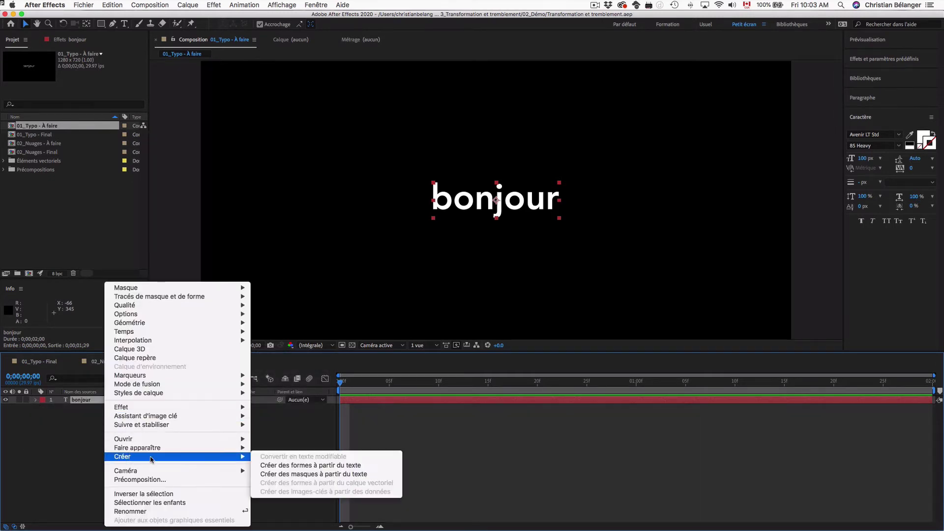
click(320, 465)
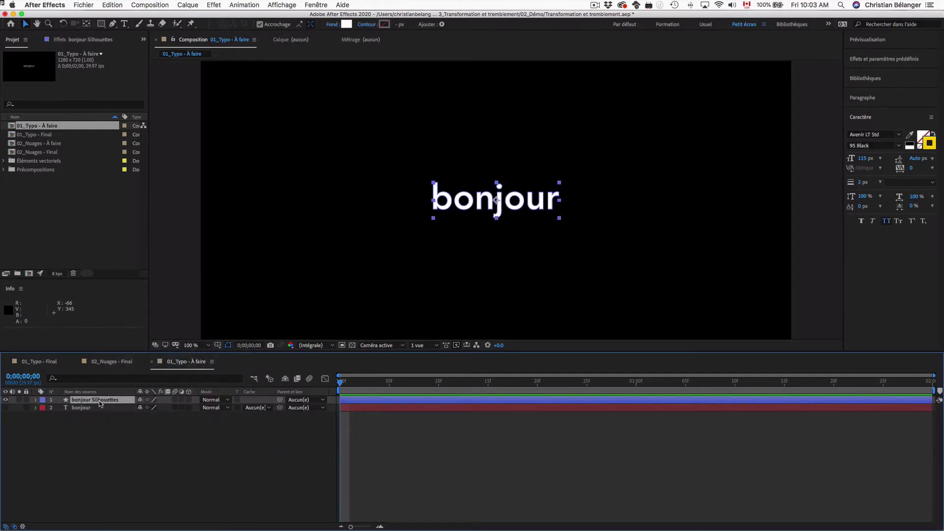
Step: Add a Transformation en tremblement to the contents of the bonjour Silhouettes layer and preview the composition
click(118, 400)
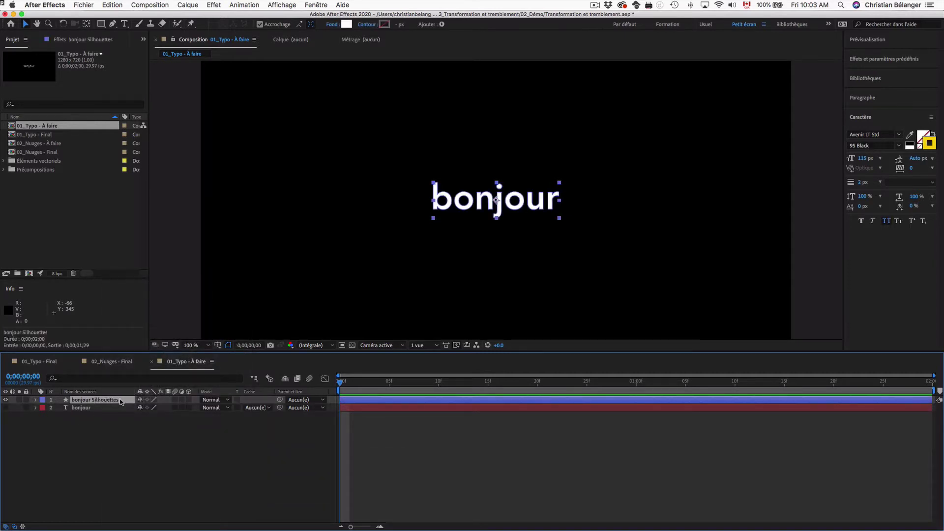
click(35, 400)
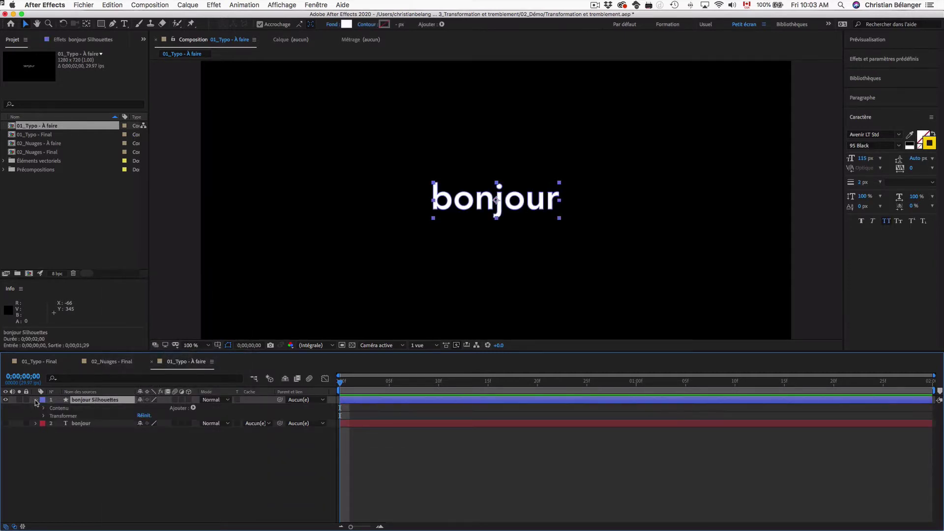
click(190, 409)
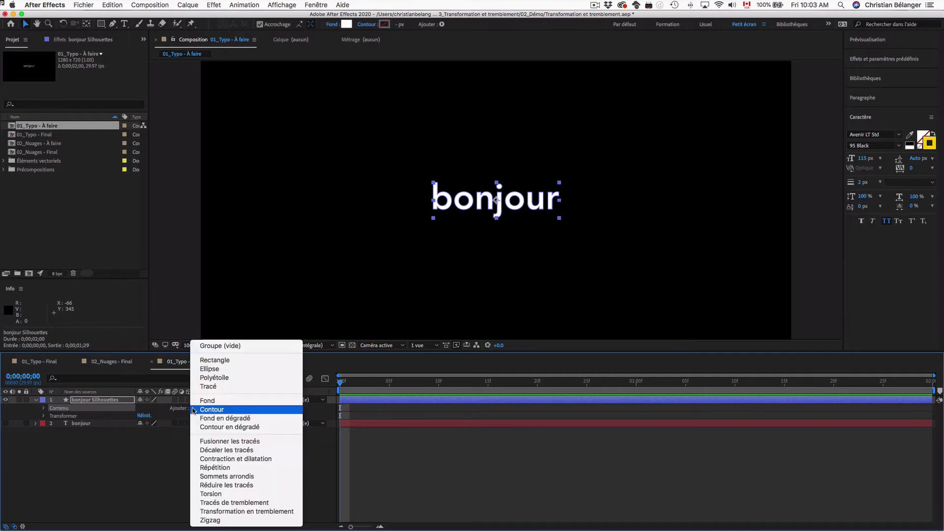
click(226, 512)
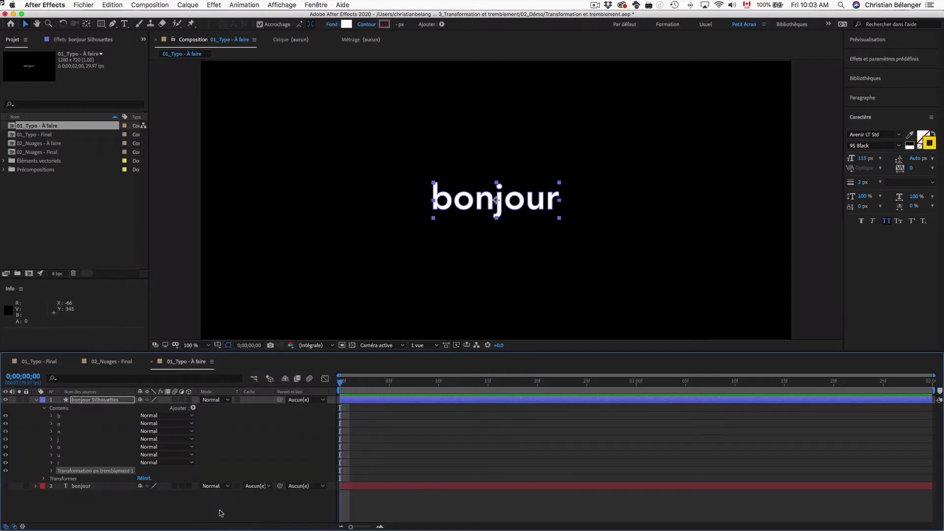
key(space)
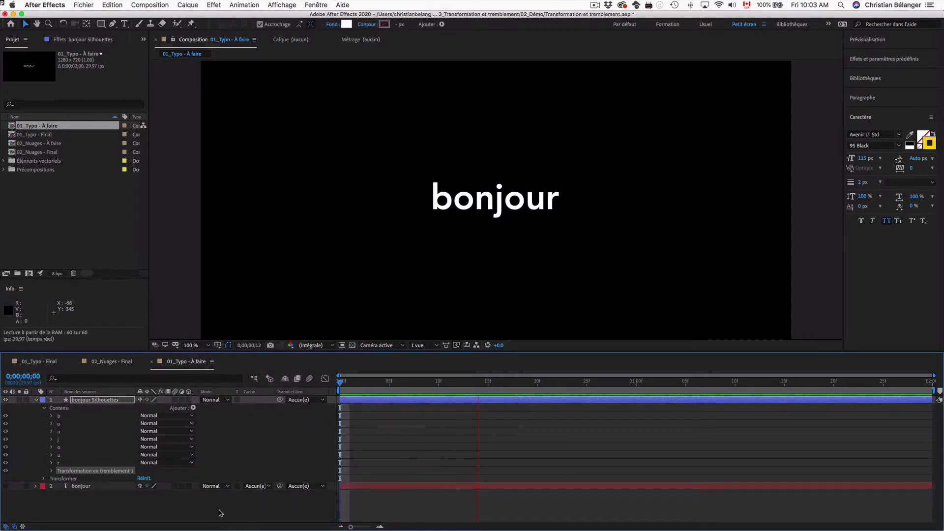
key(space)
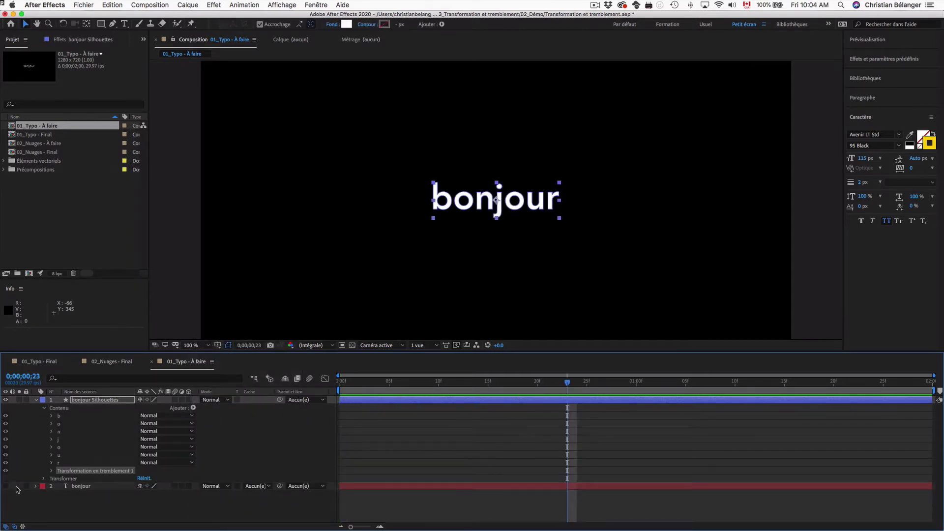
Step: Expand the Transformation en tremblement and its Transformer group, and examine the wiggle settings and the transform properties
click(51, 471)
scroll(40, 469, down, 2)
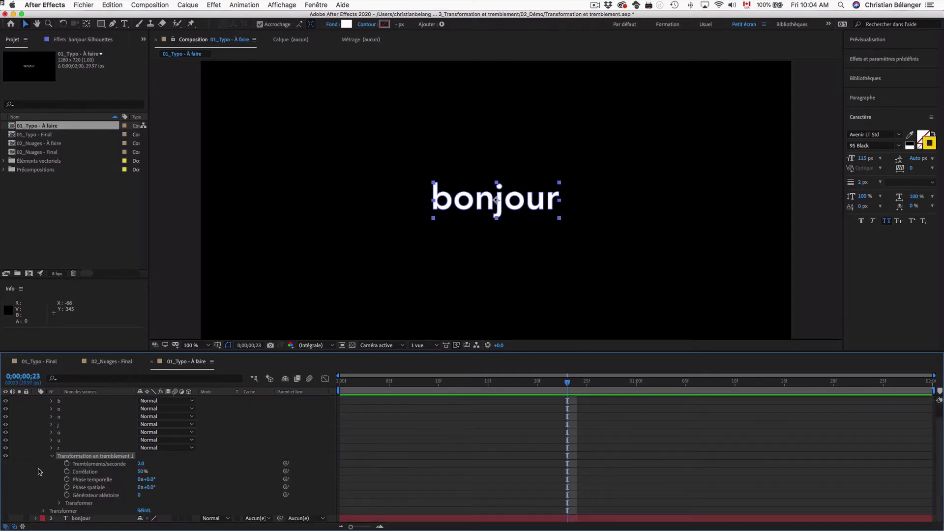
click(59, 502)
scroll(40, 498, down, 4)
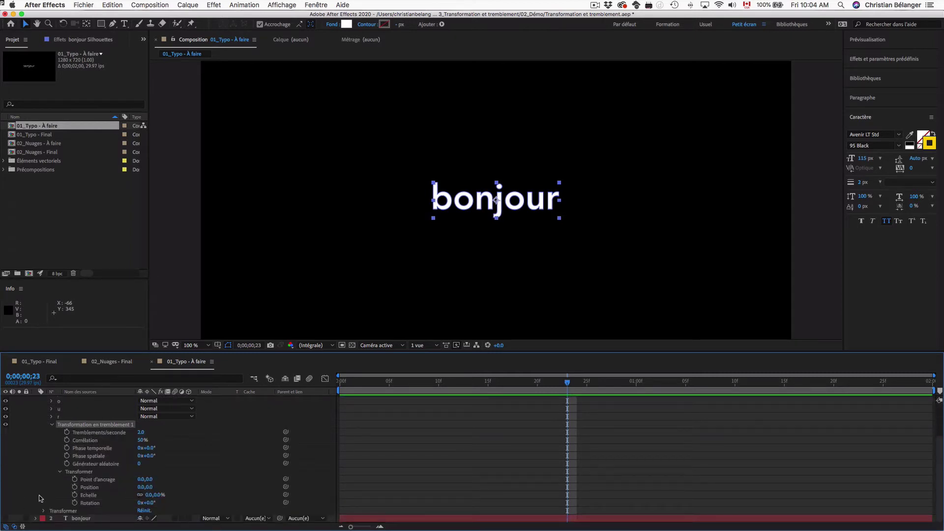
click(100, 432)
shift+click(95, 463)
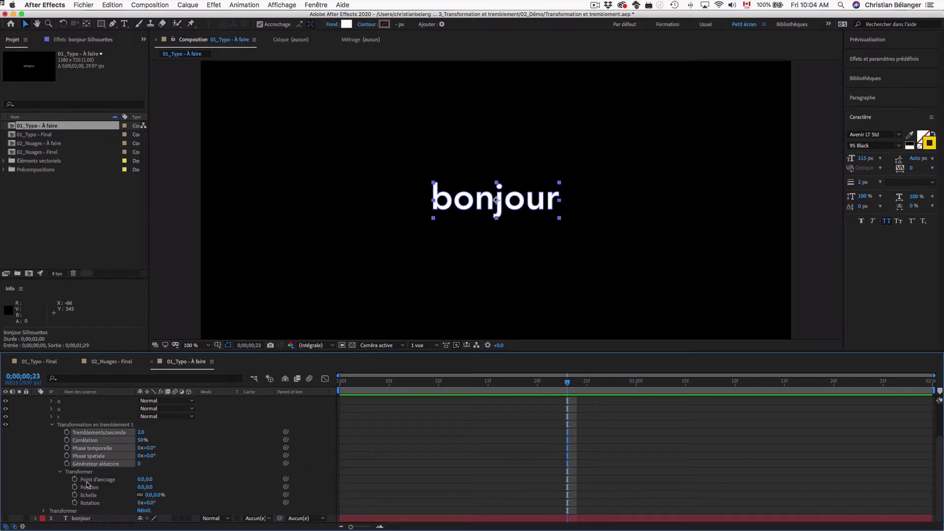
click(93, 480)
shift+click(92, 503)
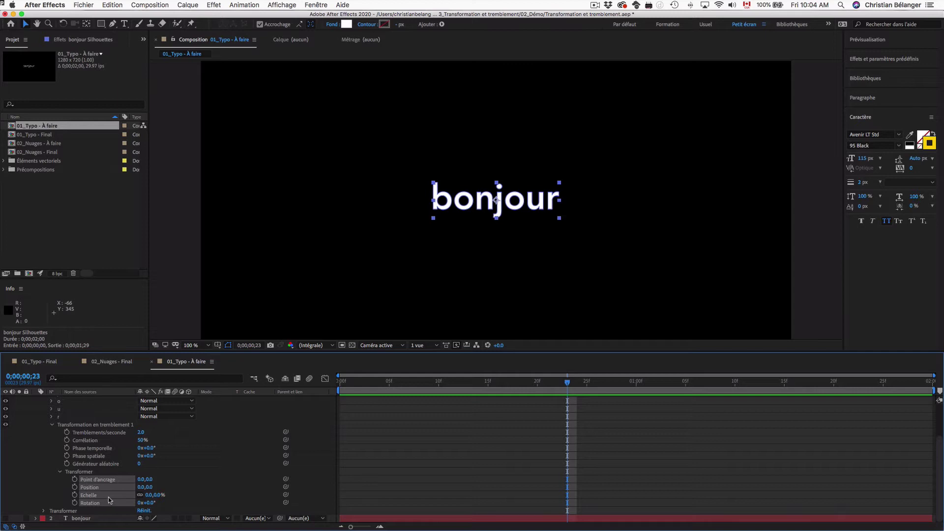
click(105, 426)
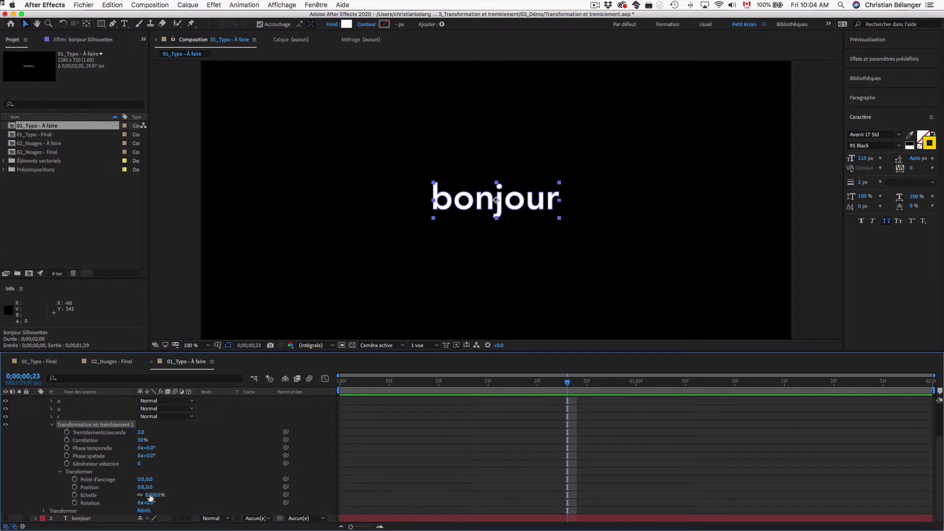
click(87, 473)
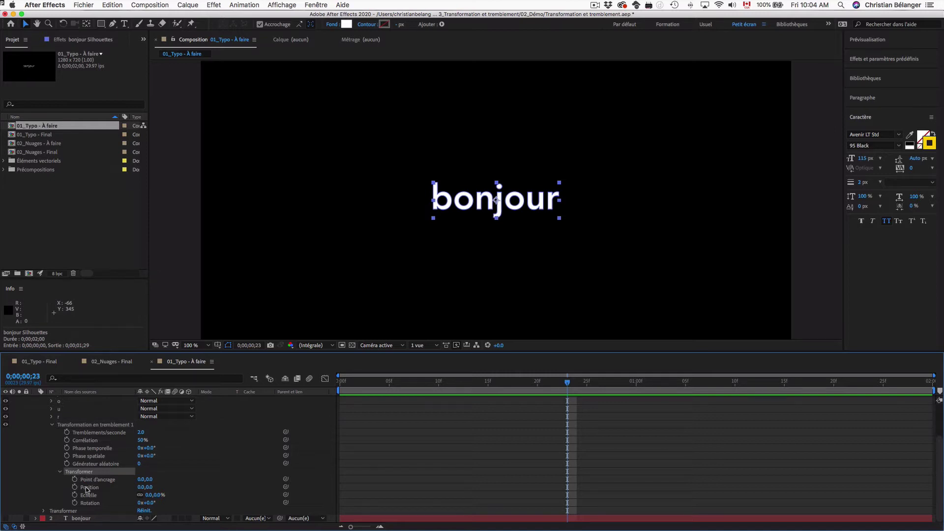
click(89, 489)
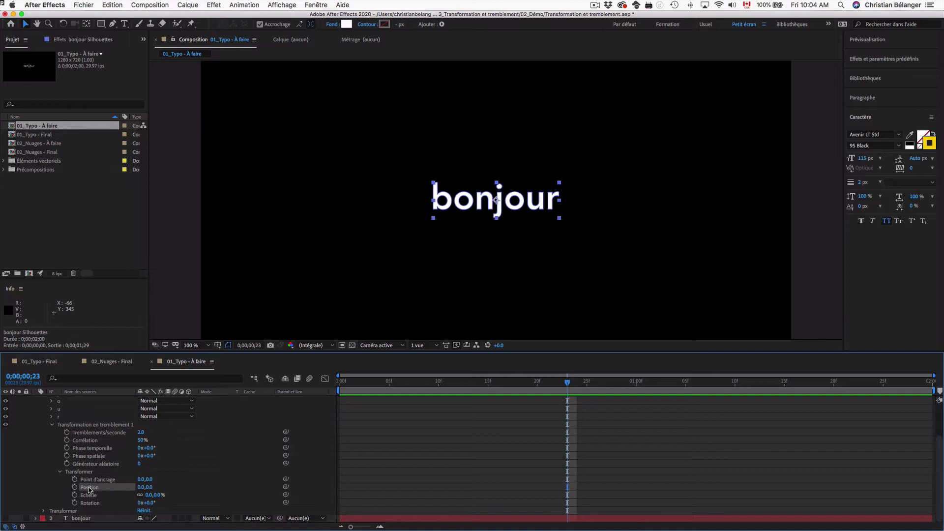
click(84, 426)
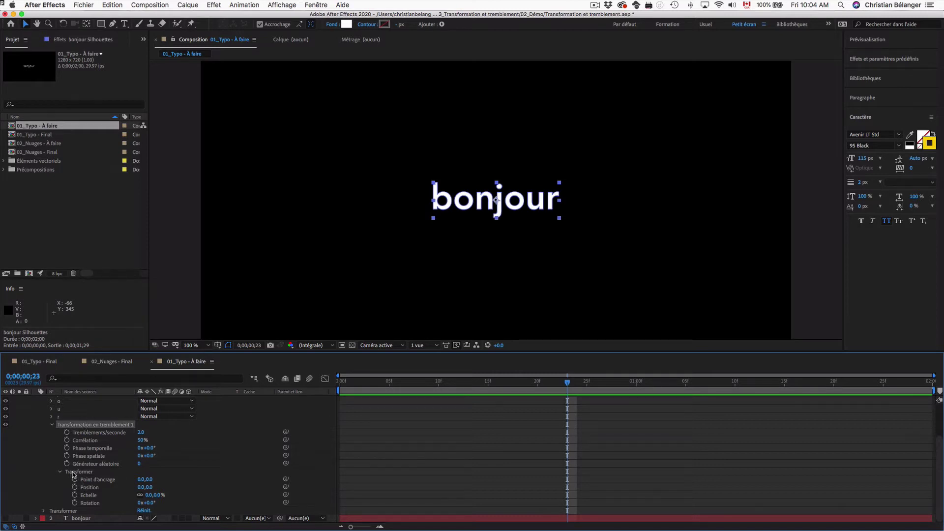
Step: Set the horizontal Position value in the wiggle's Transformer group to -20
click(87, 473)
click(87, 488)
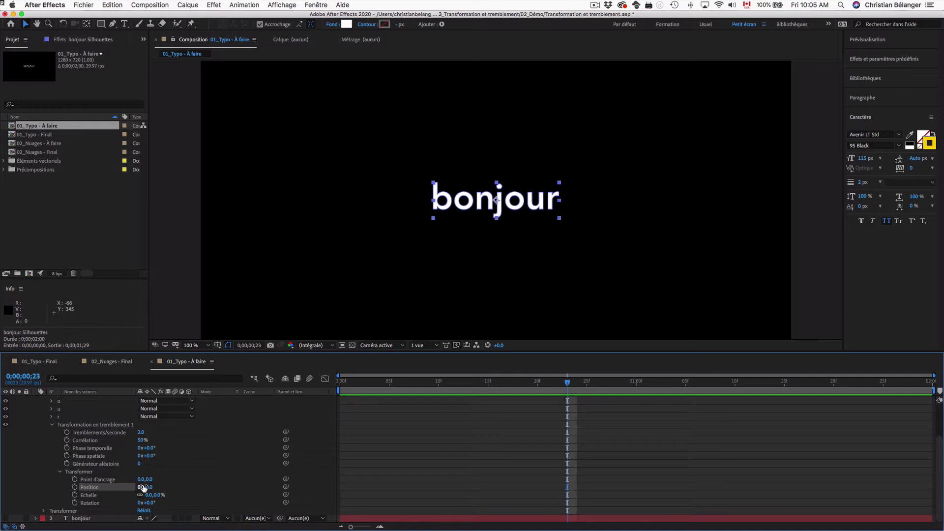
drag(143, 487, 132, 487)
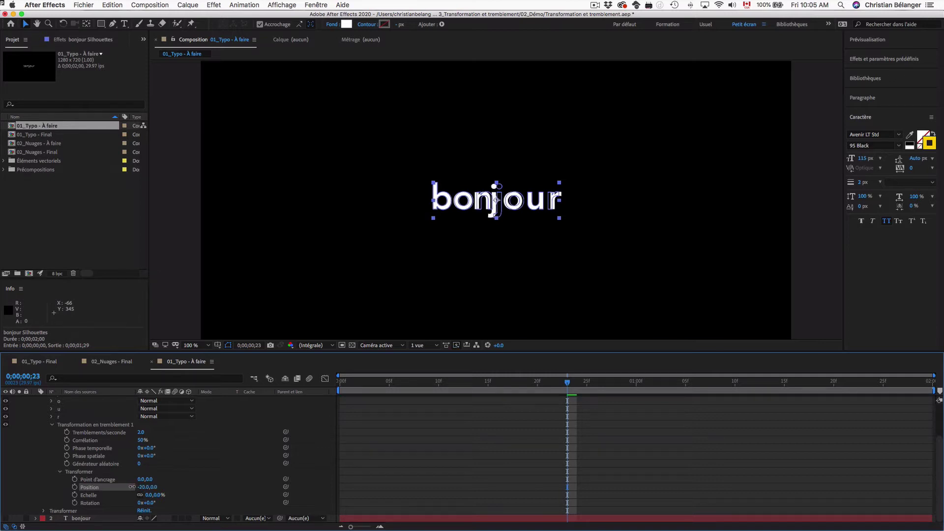
click(142, 487)
key(Return)
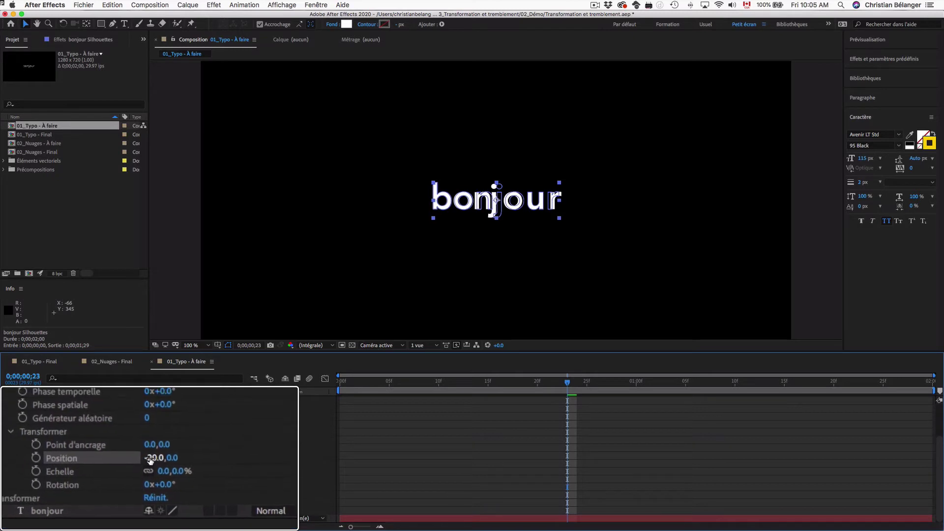
Step: Preview the horizontal wiggle of the letters from the start of the composition, first magnified to 200% and also at 100%
key(period)
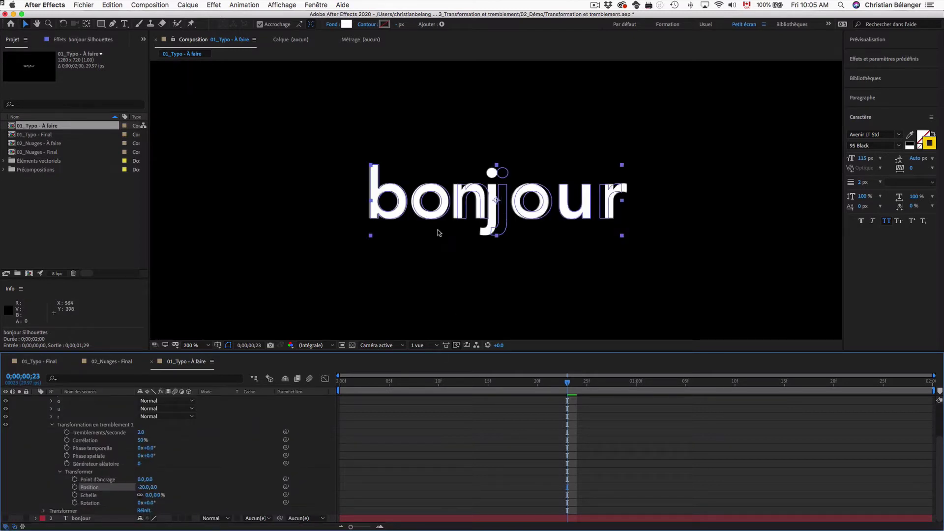
key(Home)
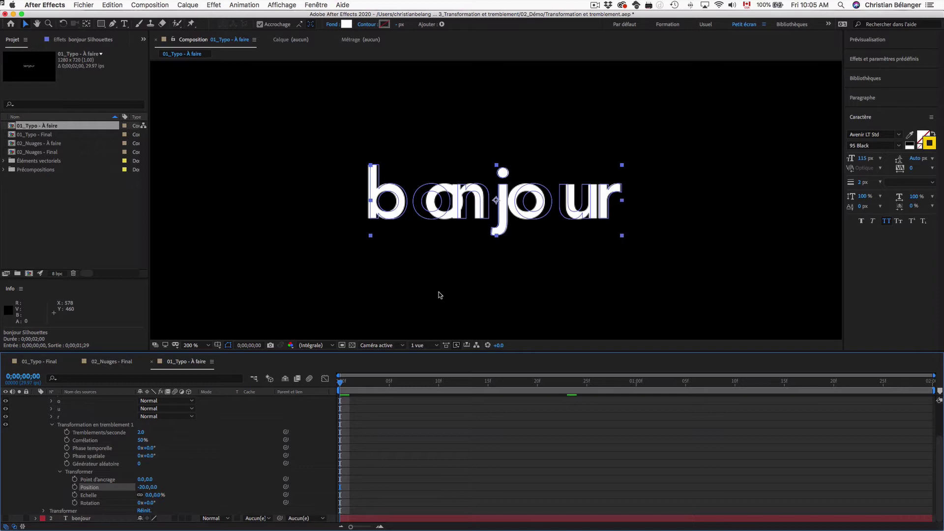
key(space)
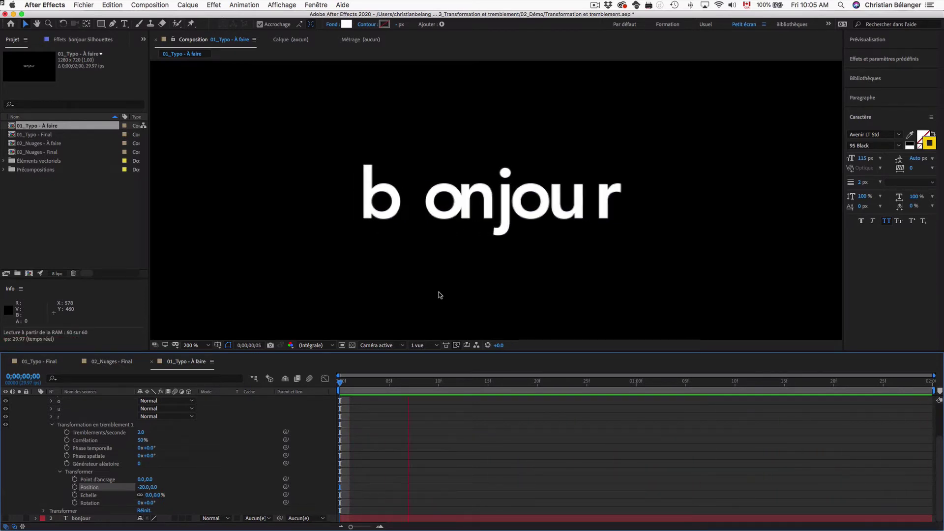
key(comma)
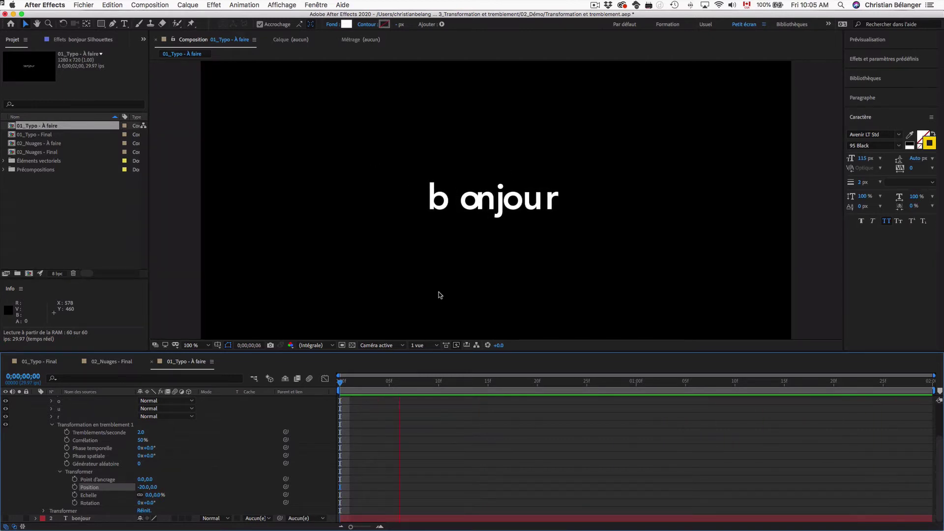
key(space)
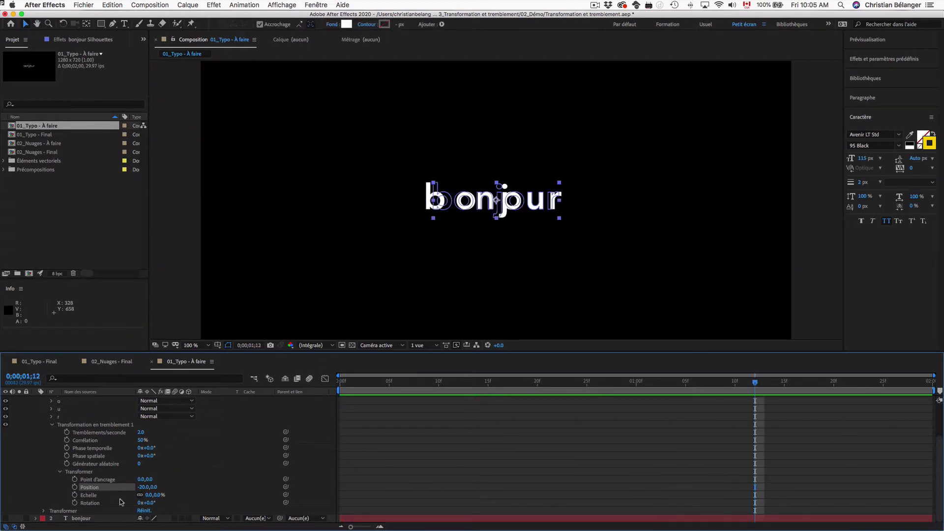
Step: Set the vertical Position value in the wiggle's Transformer group to 25 and preview the animation
drag(153, 486, 157, 487)
click(156, 487)
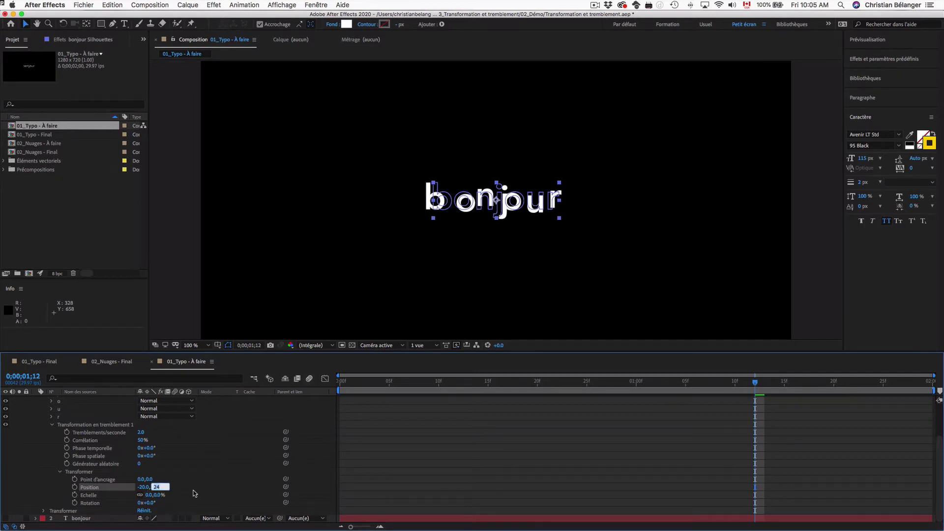
text(25)
key(Return)
key(space)
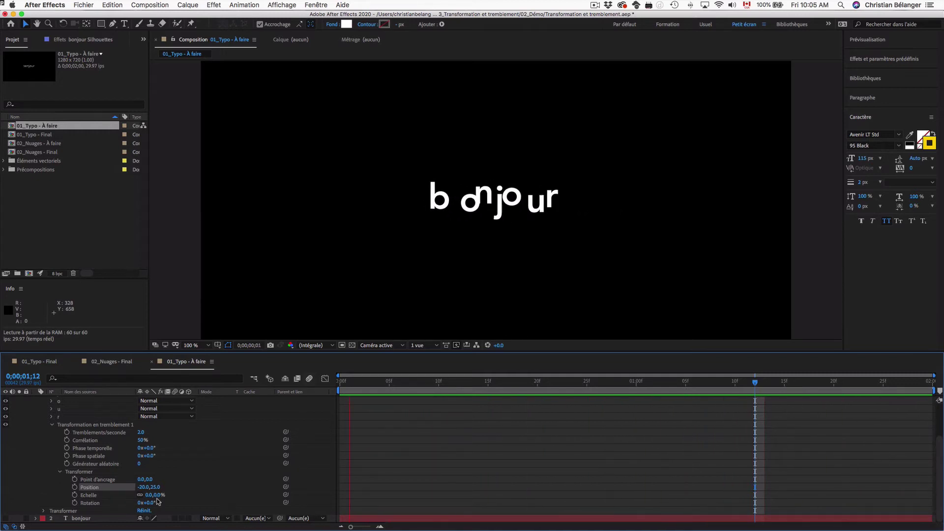
Step: Set the horizontal Position value in the wiggle's Transformer group to 0 and preview the vertical-only movement of the letters
click(144, 486)
text(0)
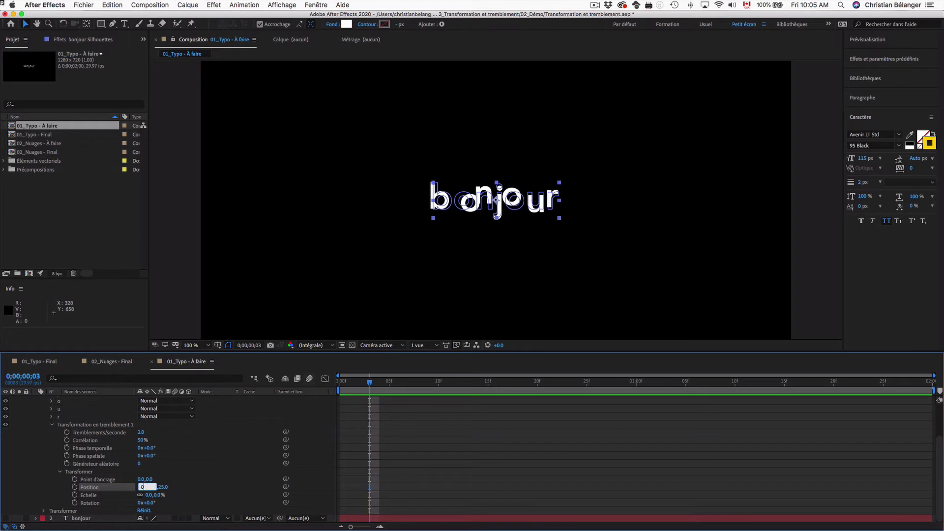
key(Return)
key(space)
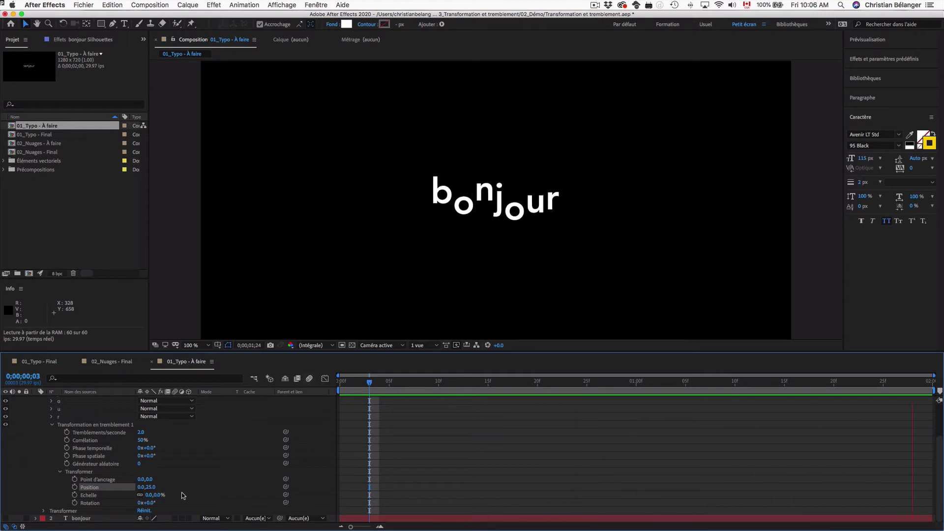
key(space)
Step: Set the horizontal Position value in the wiggle's Transformer group to -25
click(141, 487)
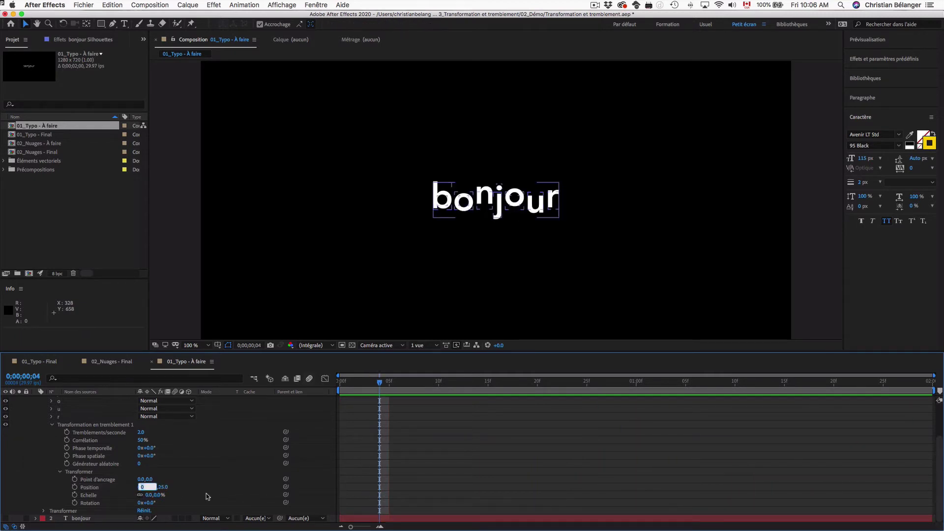
text(-25)
key(Return)
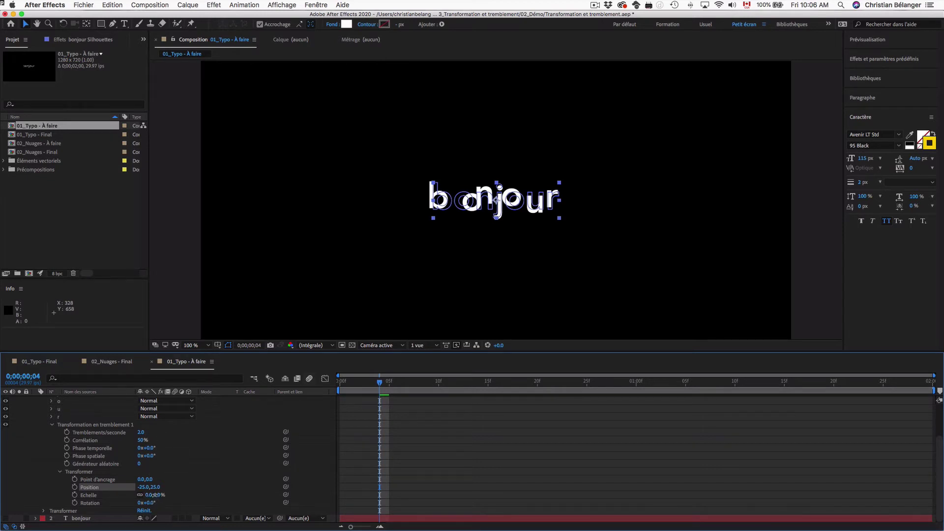
click(244, 497)
Step: Set the linked Échelle values in the wiggle's Transformer group to 50% and preview the animation
click(157, 494)
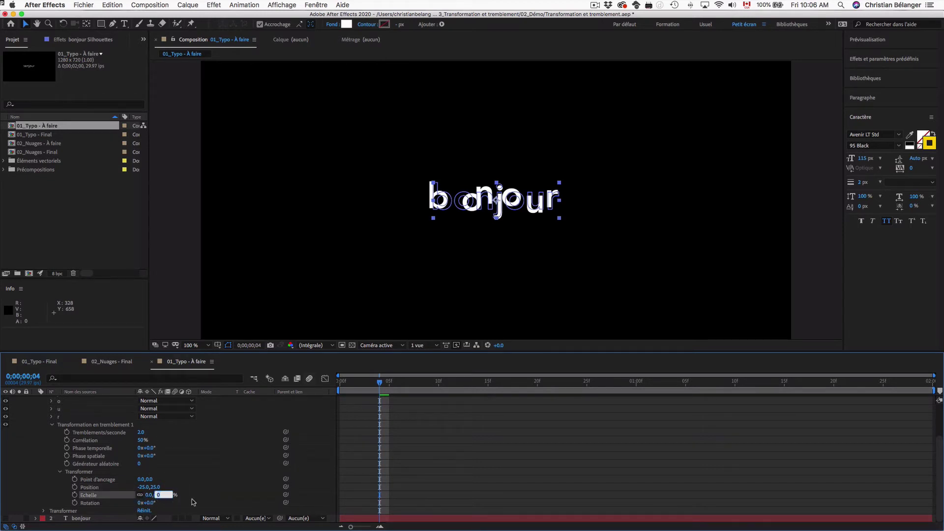
text(50)
key(Return)
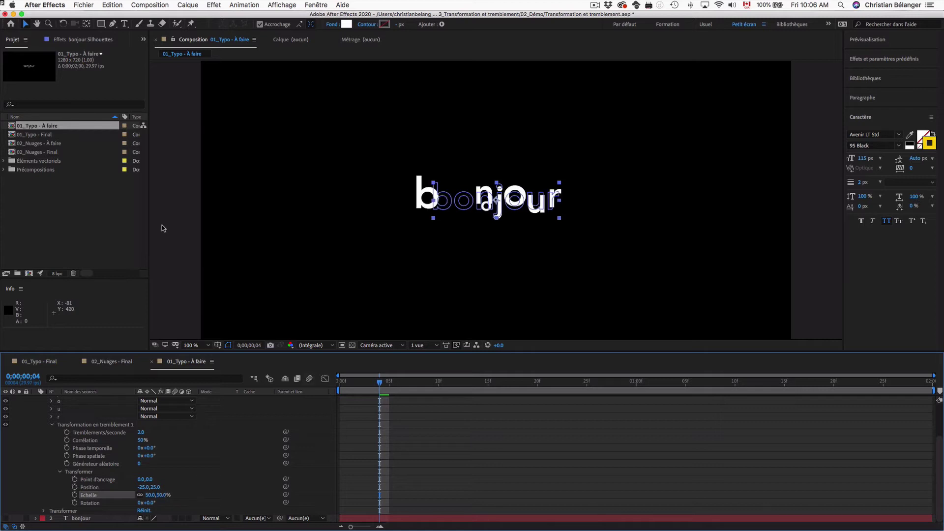
click(180, 261)
key(space)
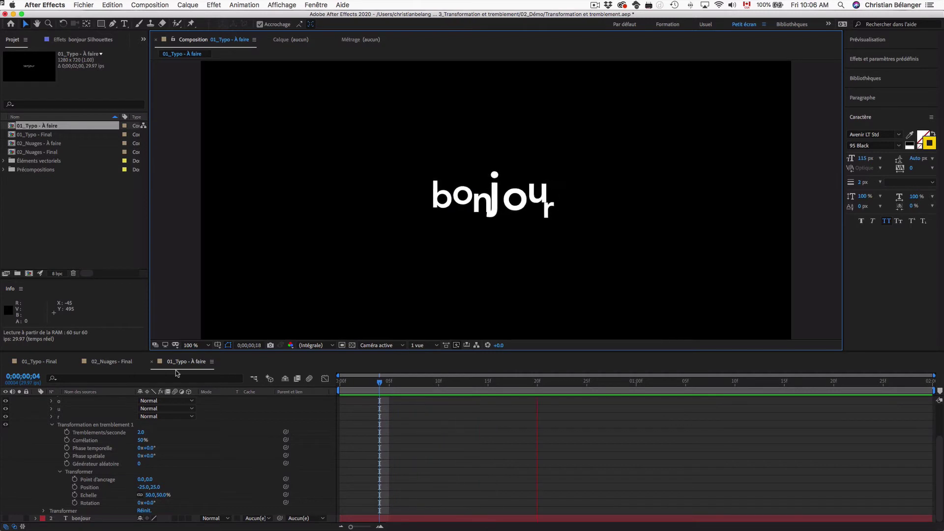
key(space)
Step: Set both Position values in the wiggle's Transformer group to 0 and preview the scale wiggle alone
click(143, 487)
text(0)
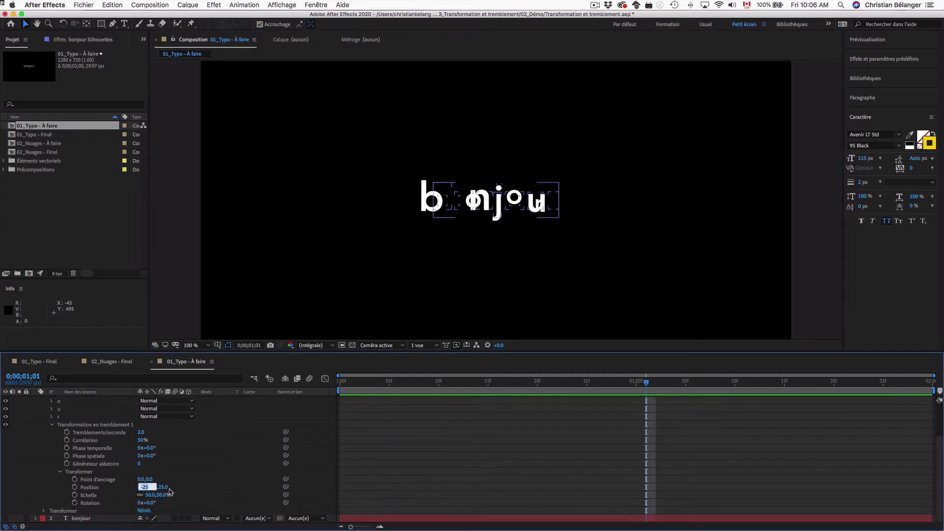
key(Tab)
text(0)
key(Return)
key(space)
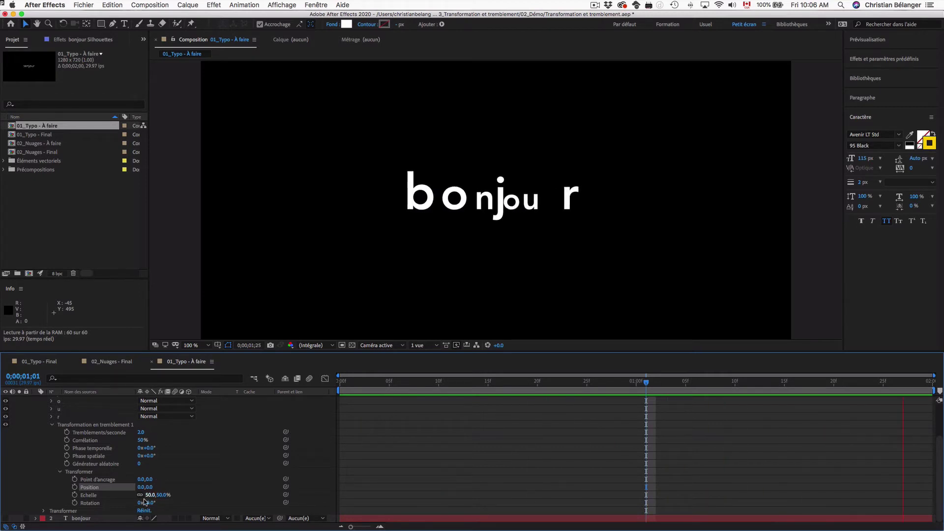
Step: Reset the Échelle property in the wiggle's Transformer group
click(88, 495)
right_click(92, 496)
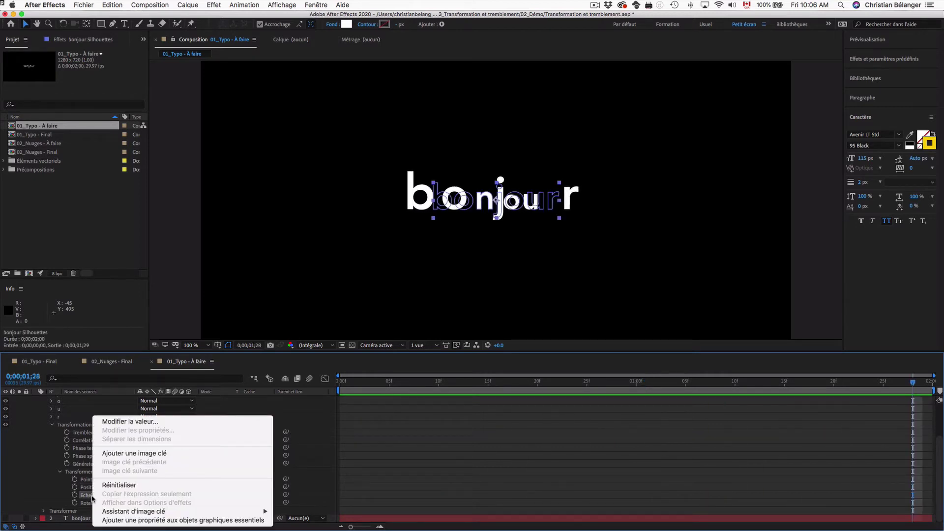
click(119, 485)
Step: Set Rotation in the wiggle's Transformer group to 45° and preview the rotating letters
click(148, 502)
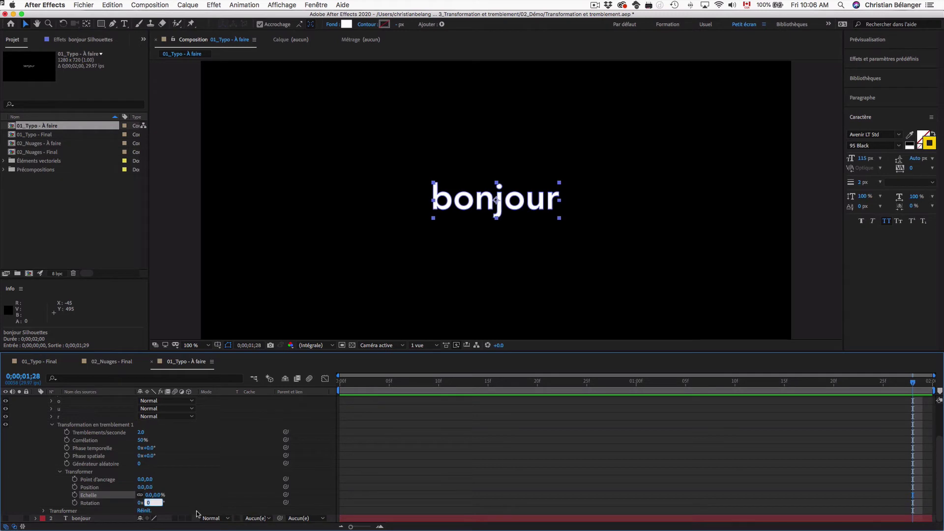
text(45)
key(Return)
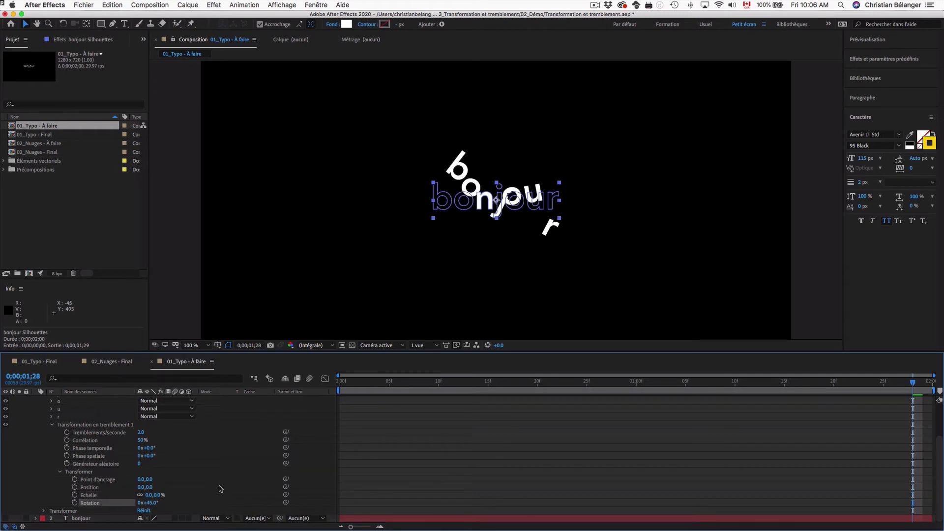
key(space)
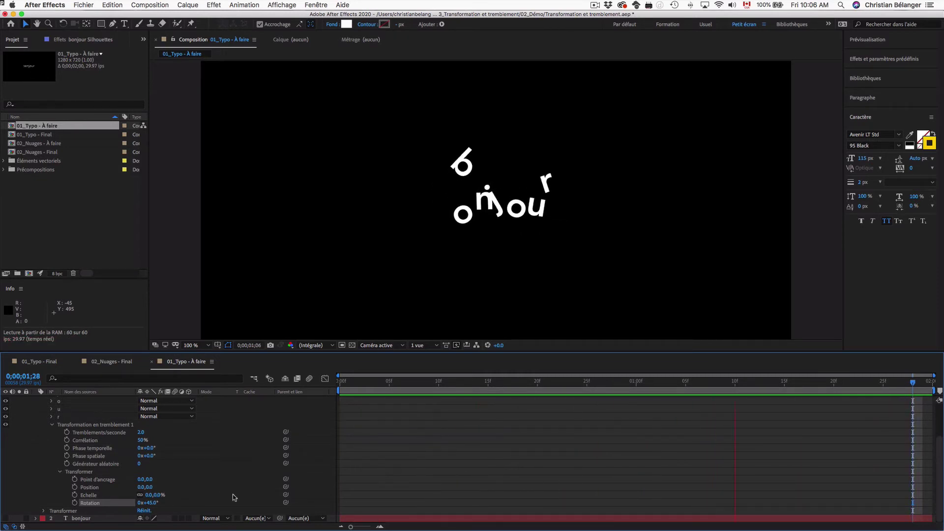
key(space)
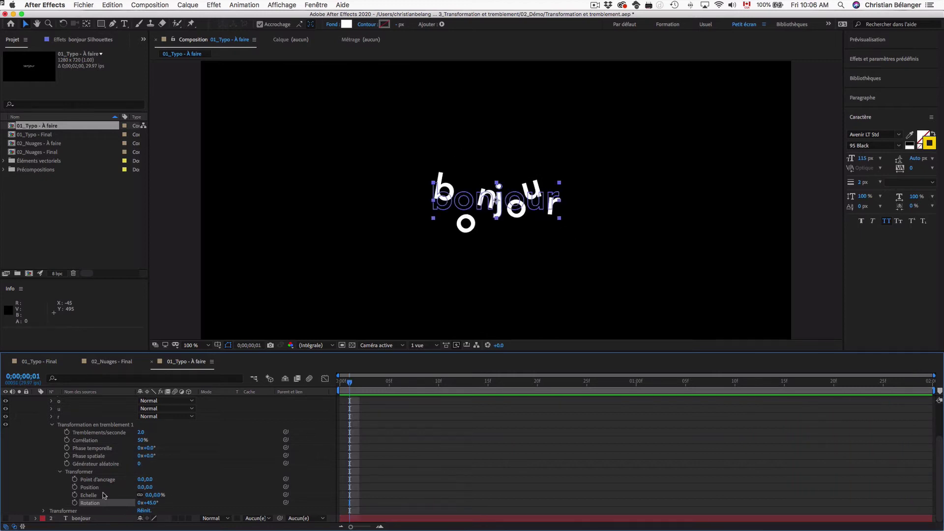
Step: Preview the current wiggle speed, raise Tremblements/seconde to 90, and preview the faster animation
click(86, 435)
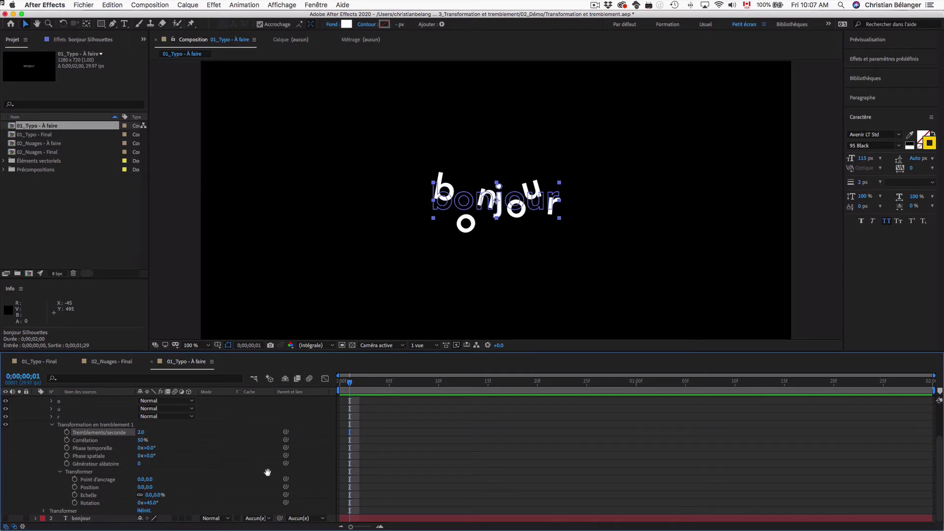
key(space)
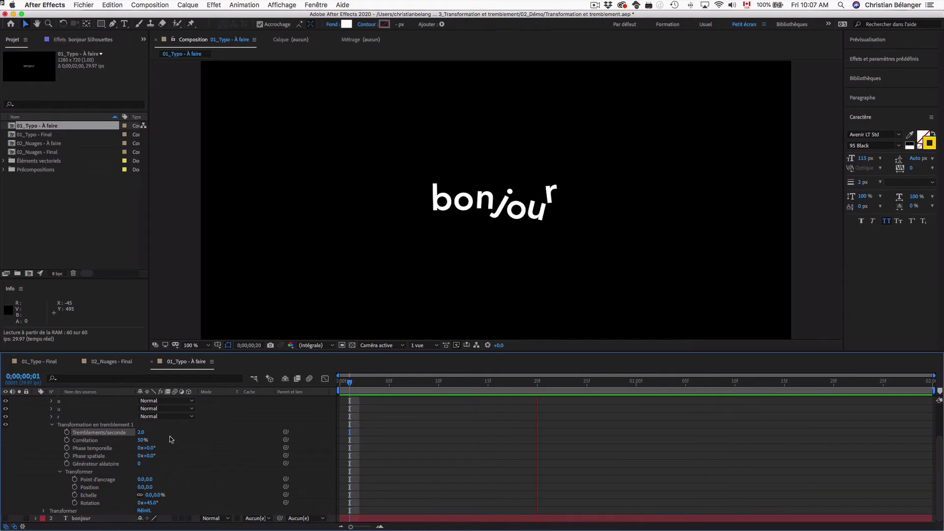
key(space)
drag(142, 432, 181, 431)
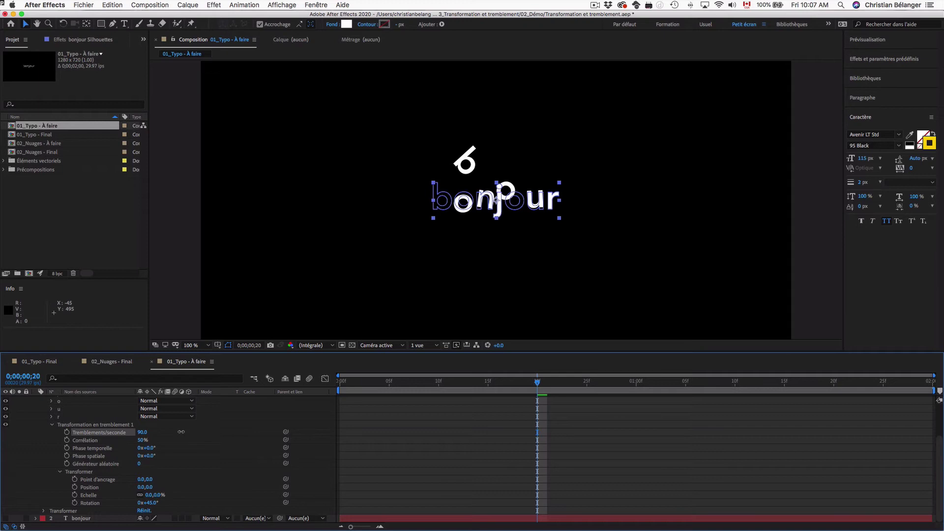
click(143, 432)
key(space)
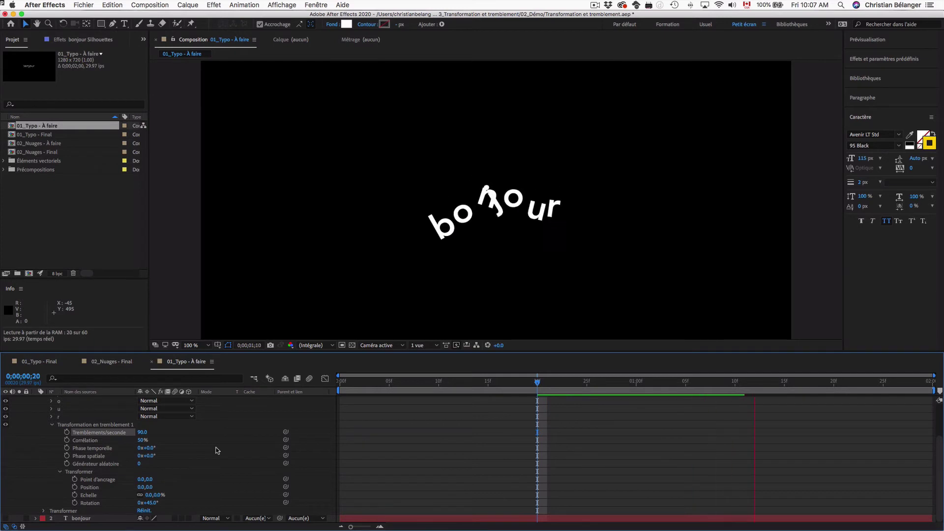
key(space)
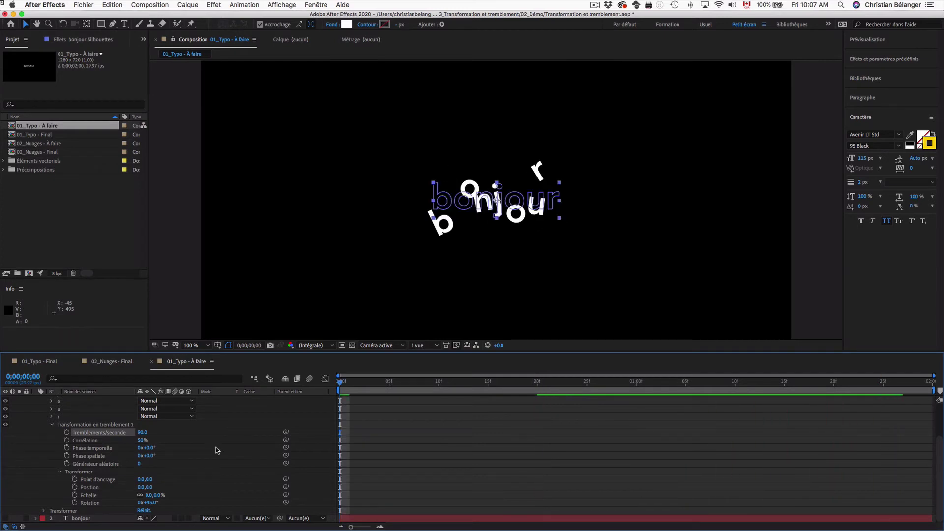
Step: Set Tremblements/seconde to 2 and preview the slower rotation wiggle
text(2)
key(Return)
key(space)
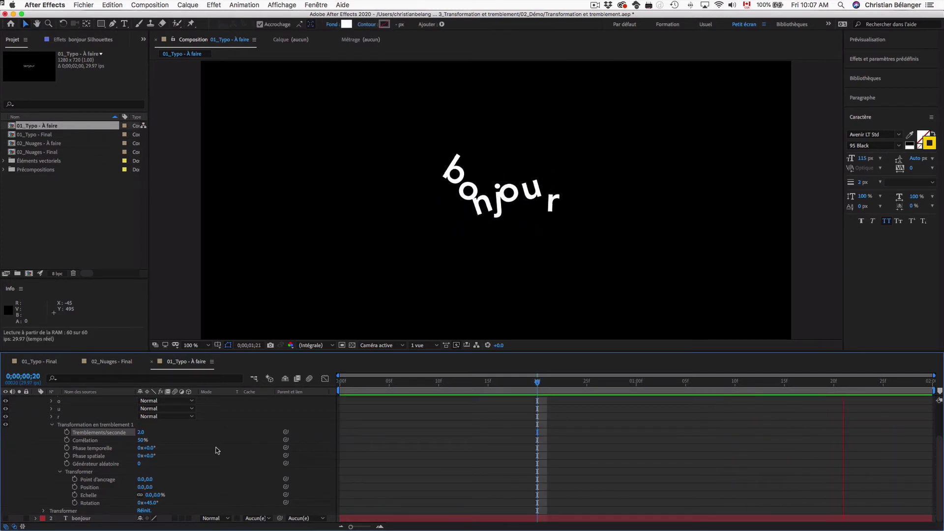
key(space)
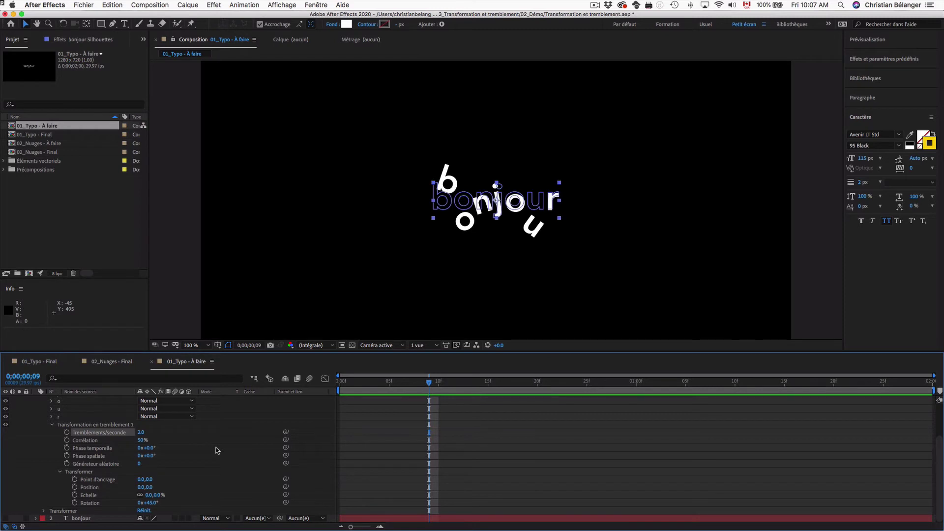
Step: Set Tremblements/seconde to 150 and preview the very fast rotation wiggle
click(141, 432)
text(150)
key(Return)
key(space)
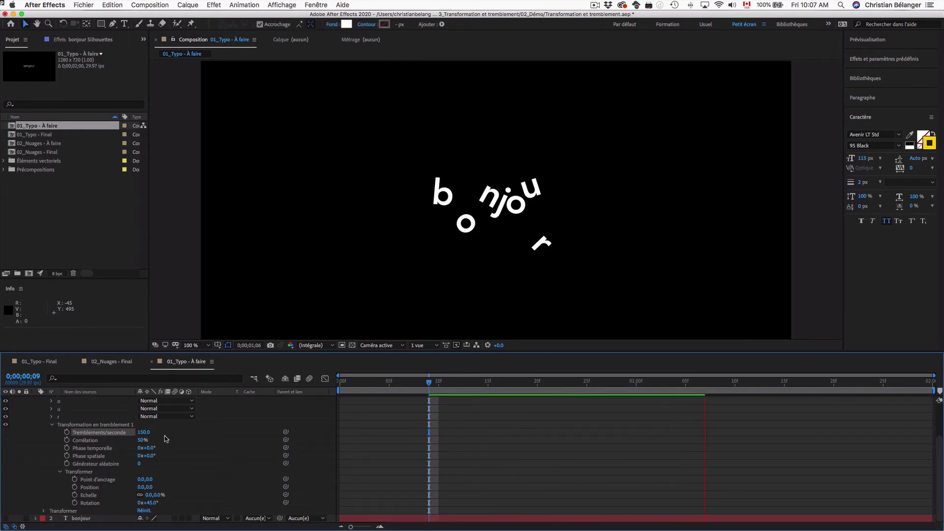
key(space)
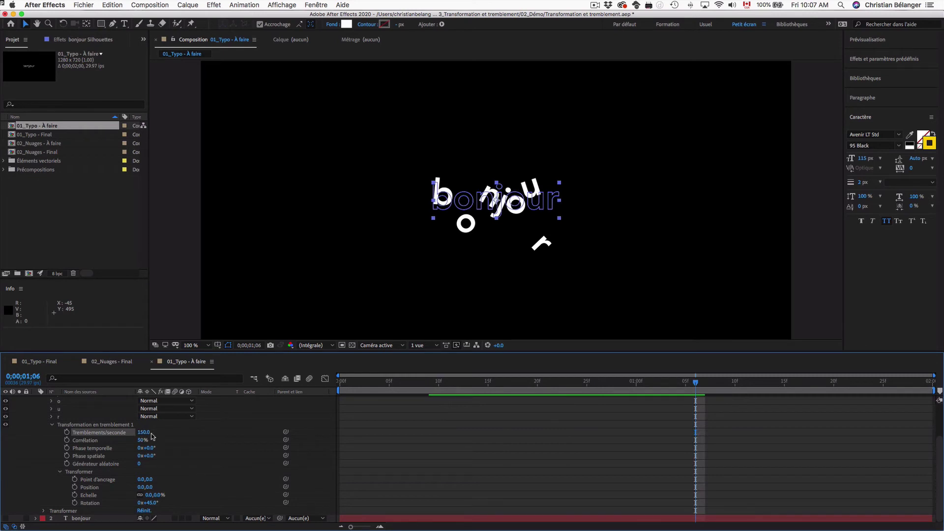
Step: Set Rotation in the wiggle's Transformer group to 0°
click(149, 502)
text(0)
key(Return)
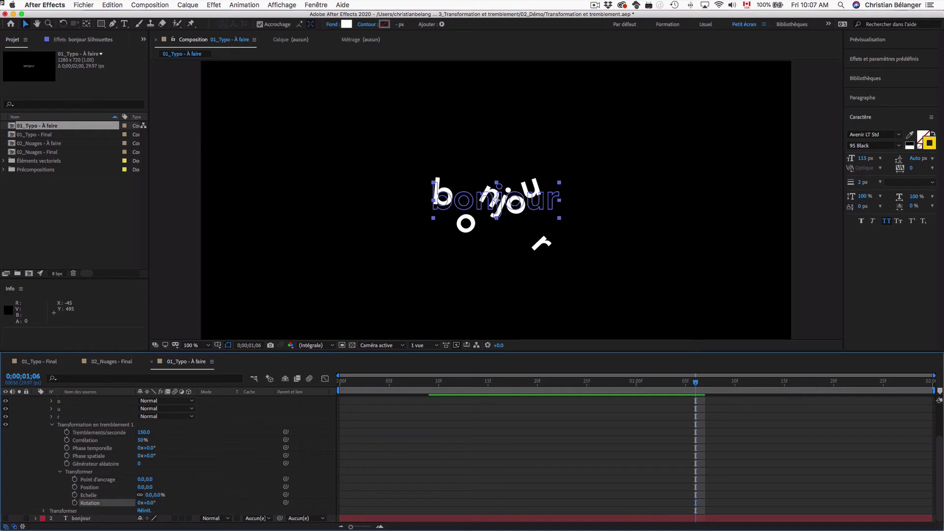
Step: Set both Position values in the wiggle's Transformer group to 1 and preview the subtle, rapid vibration
click(140, 486)
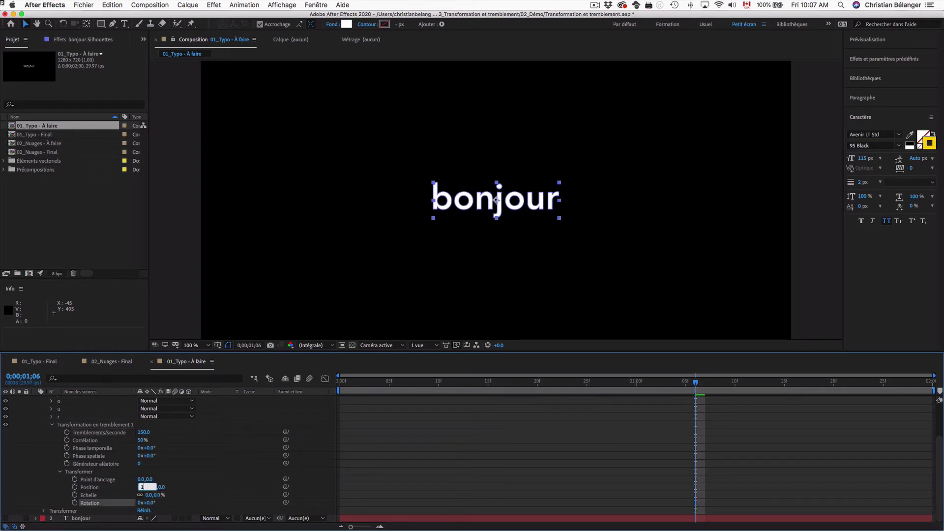
key(Tab)
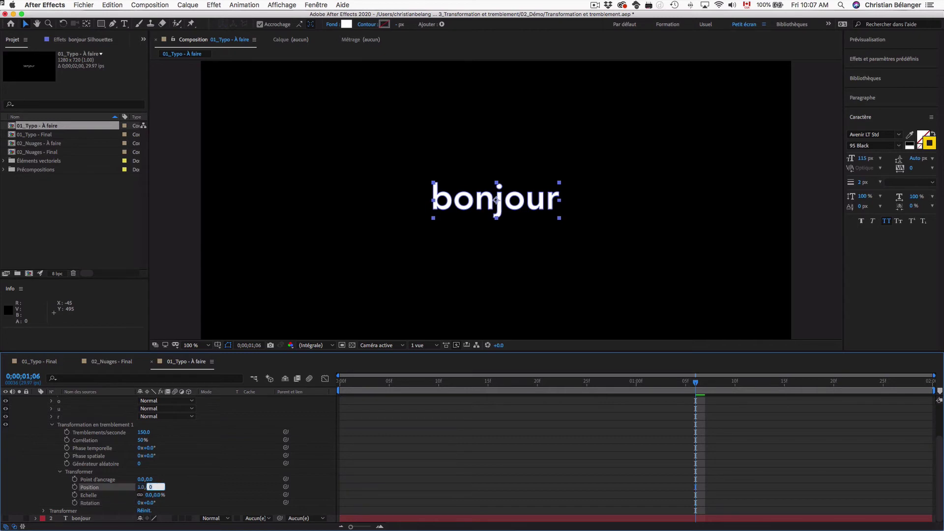
key(Return)
key(space)
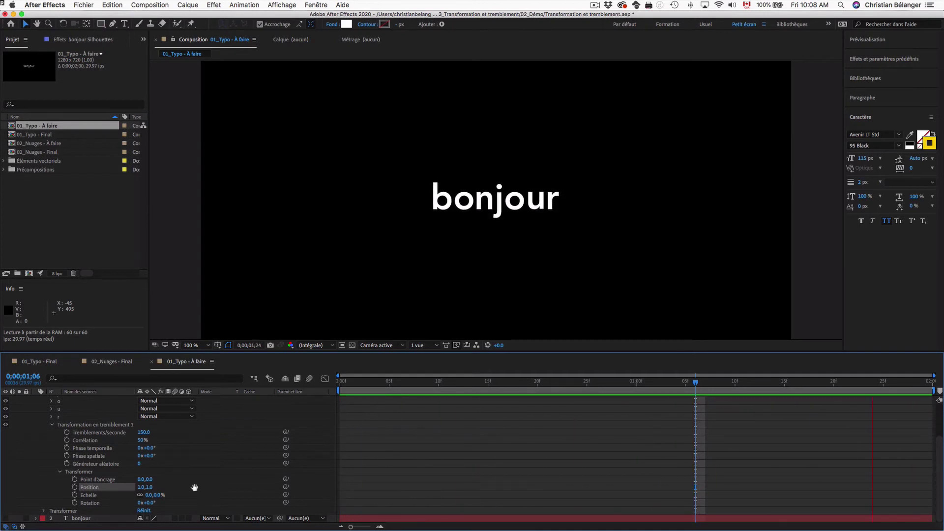
key(space)
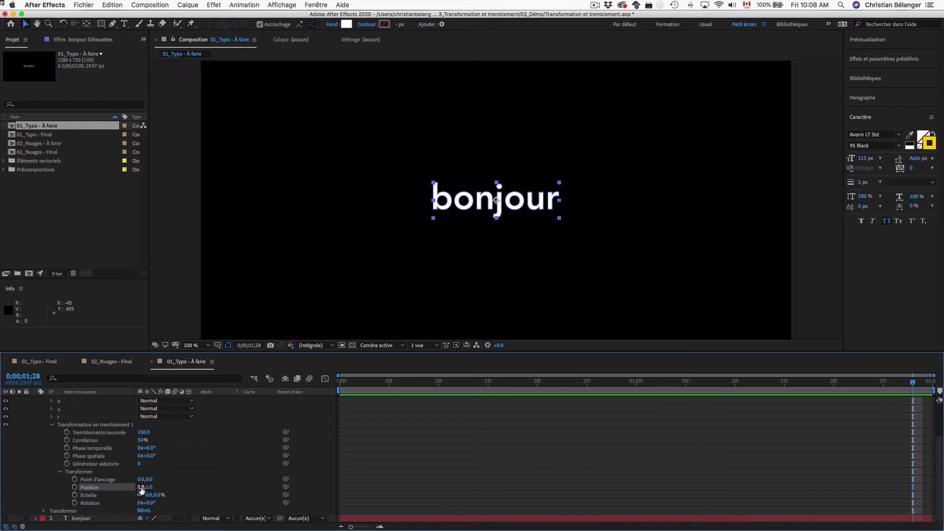
Step: Set the wiggle's Tremblements/seconde value to 2
click(144, 432)
text(2)
key(Return)
Step: Set both Position values in the wiggle's Transformer group to 25 and preview the animation
click(141, 487)
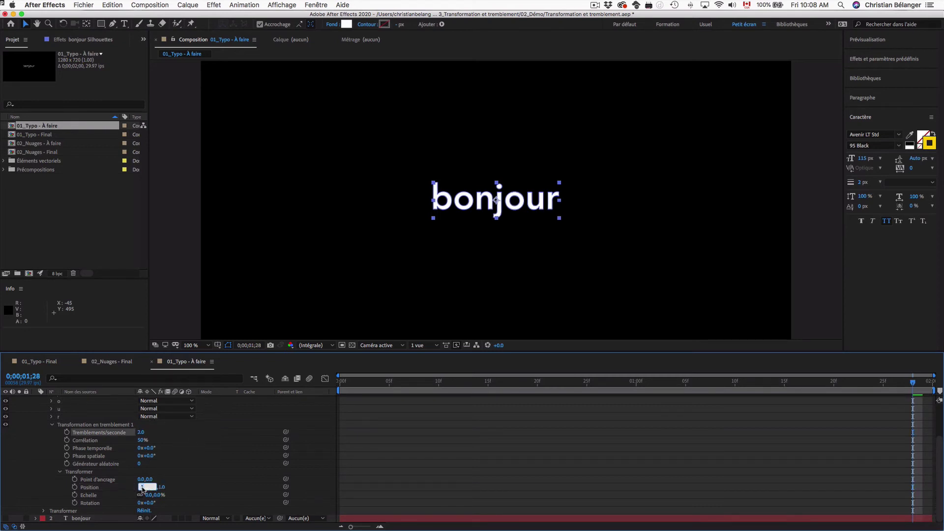
text(25)
key(Tab)
text(25)
key(Return)
key(space)
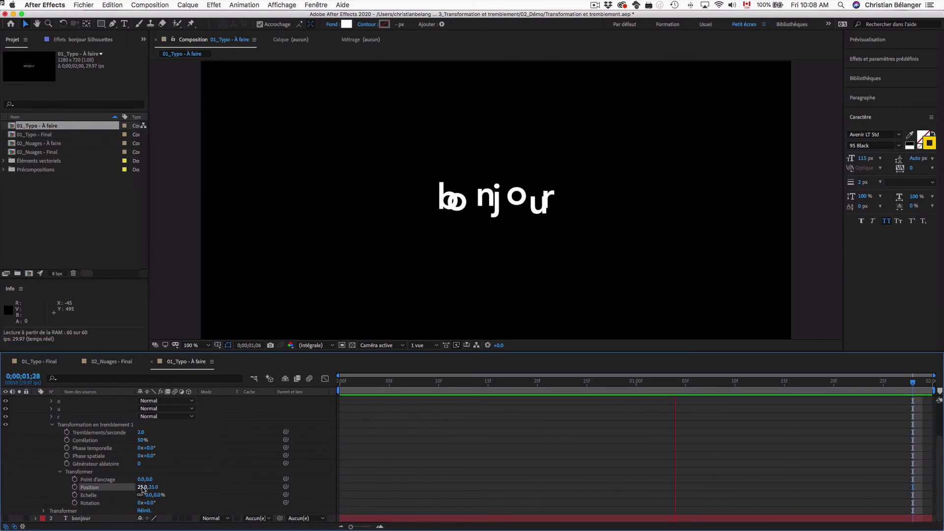
key(space)
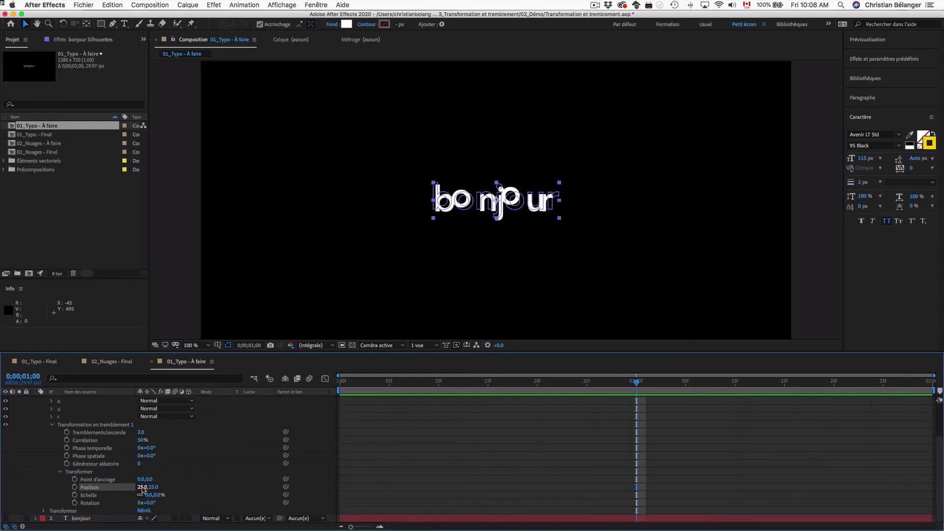
Step: Try a Corrélation of 100% on the wiggle, preview it, and undo the change
drag(140, 441, 290, 442)
key(space)
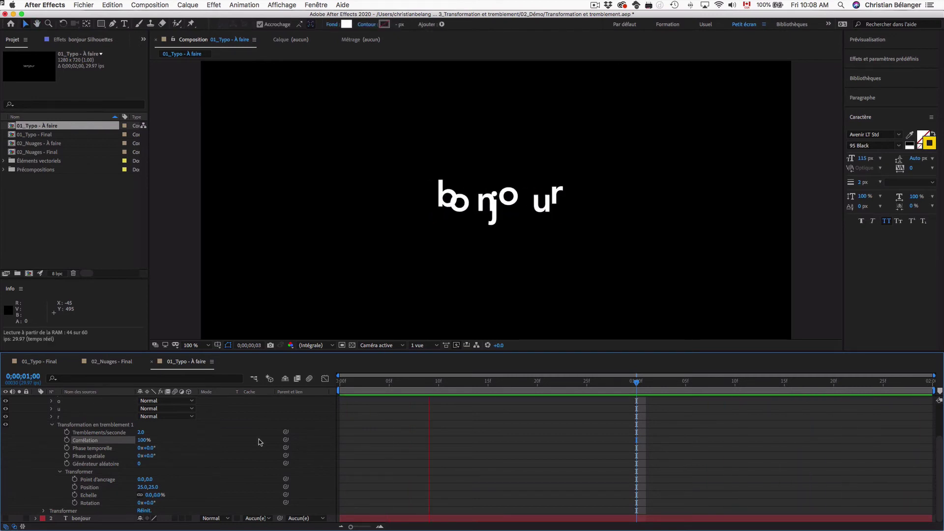
key(super+z)
key(space)
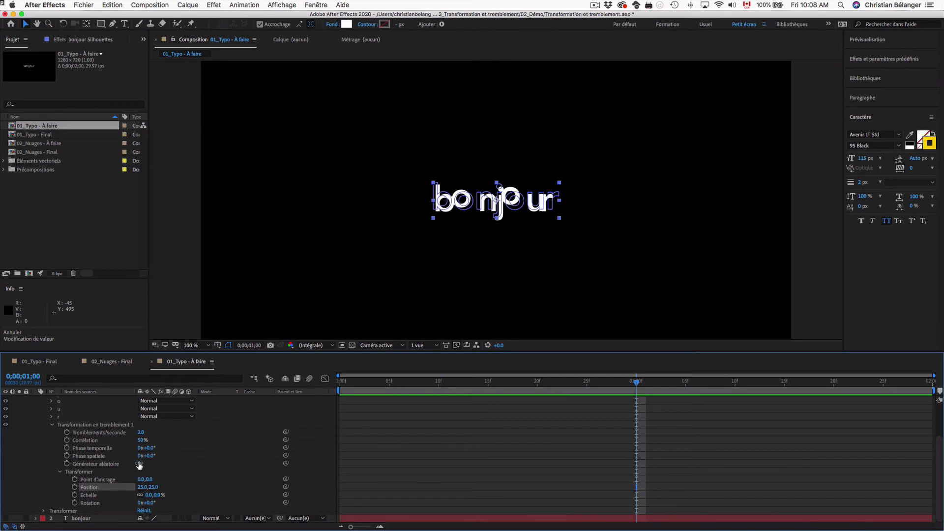
Step: Set the wiggle's Générateur aléatoire to 26 and preview the new random movement
drag(140, 465, 151, 463)
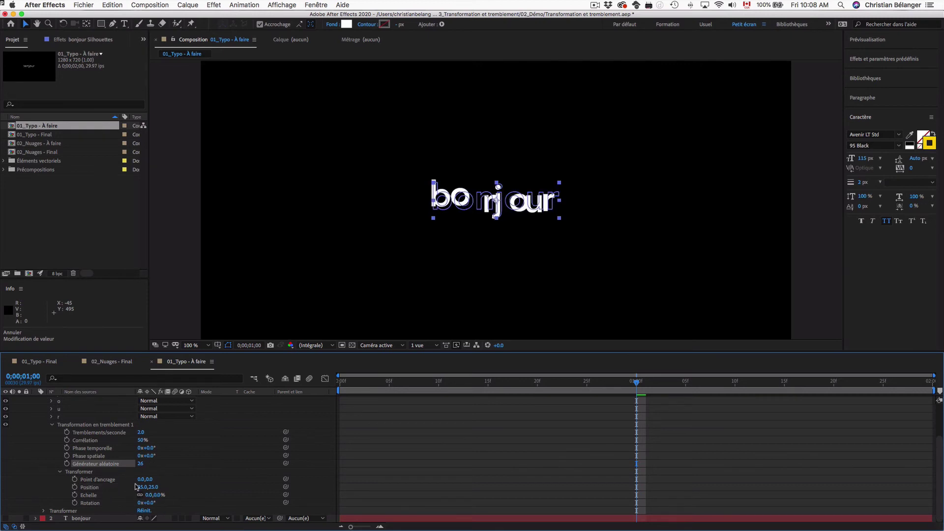
key(space)
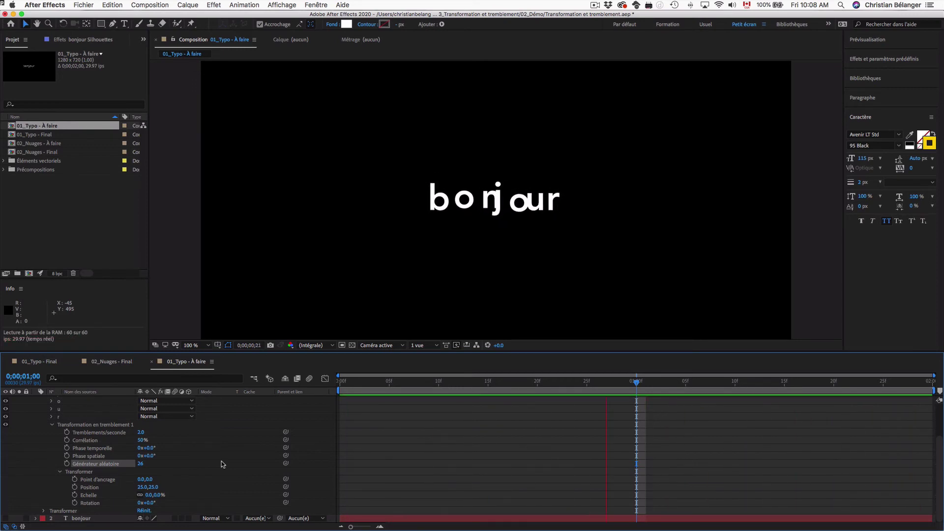
Step: Set the bonjour wiggle's Phase spatiale to 86° and Phase temporelle to 180°, and preview the animation
key(space)
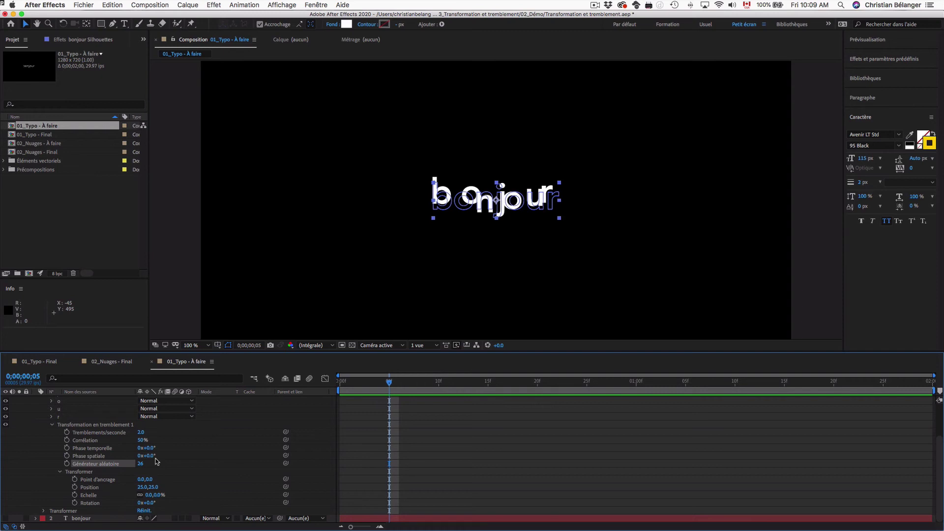
click(87, 449)
click(94, 456)
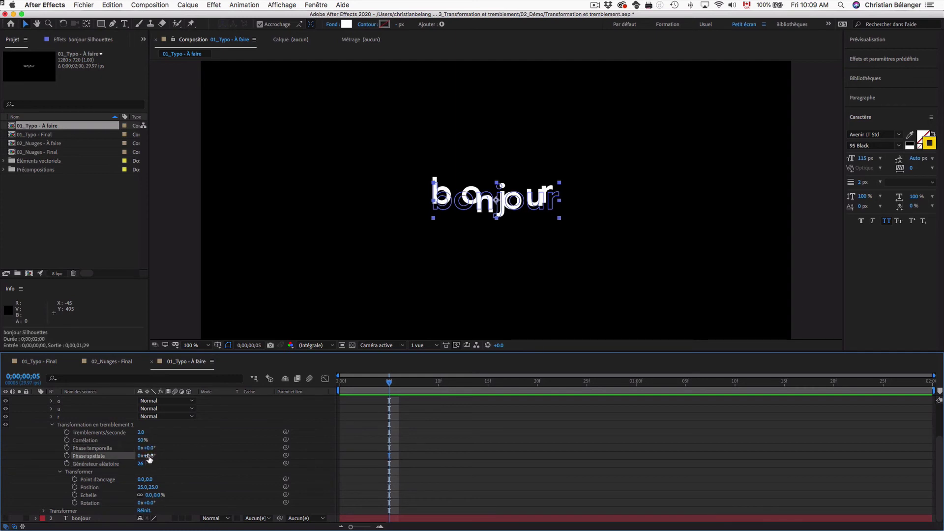
drag(149, 456, 219, 453)
key(space)
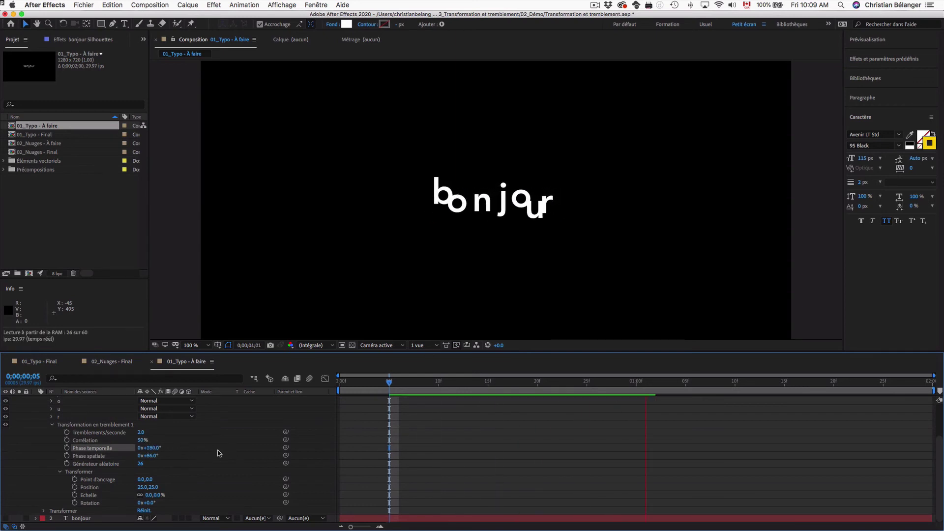
key(space)
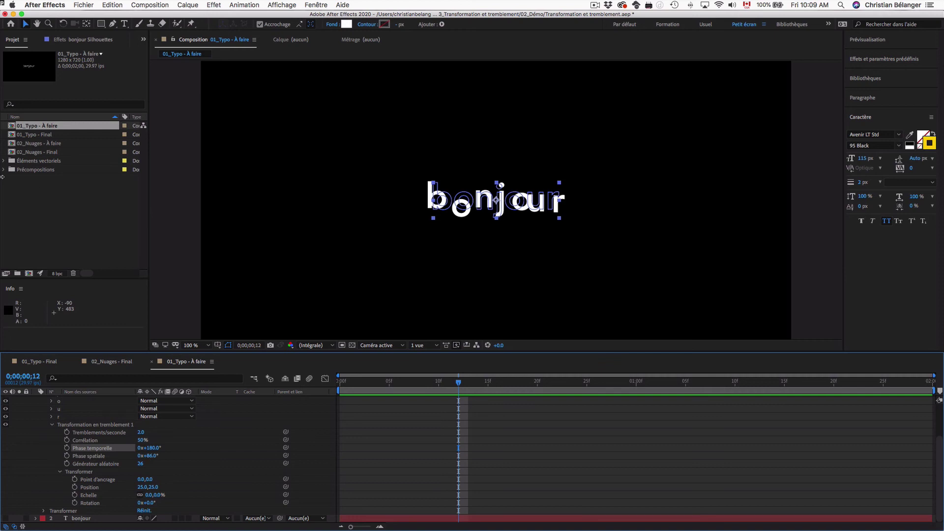
Step: Open the 02_Nuages - Final composition and preview its finished cloud animation
click(37, 152)
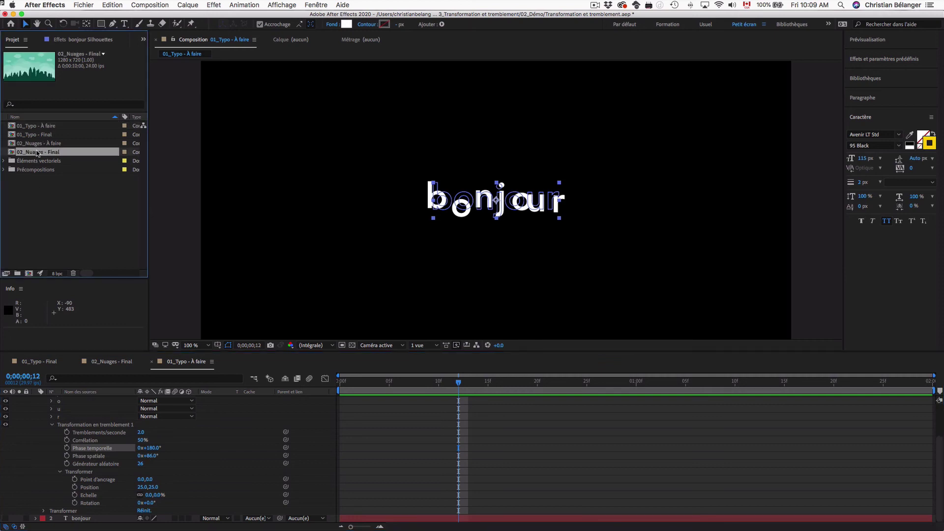
double_click(42, 155)
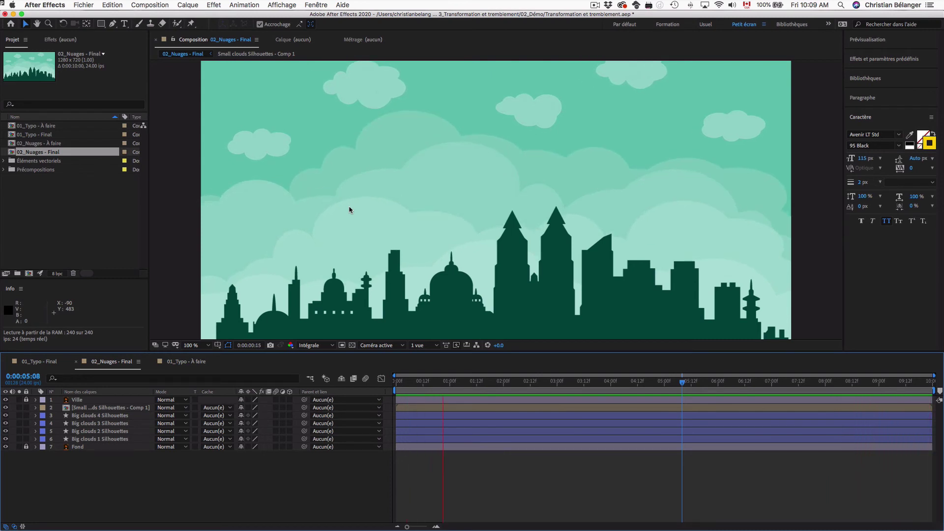
key(space)
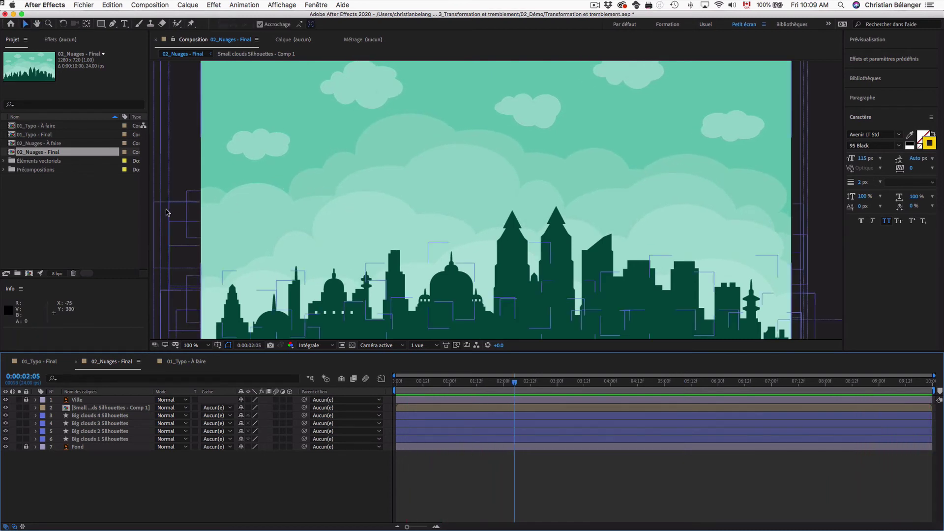
Step: Open the 02_Nuages - À faire composition and isolate the Big clouds 1 layer with solo
double_click(45, 144)
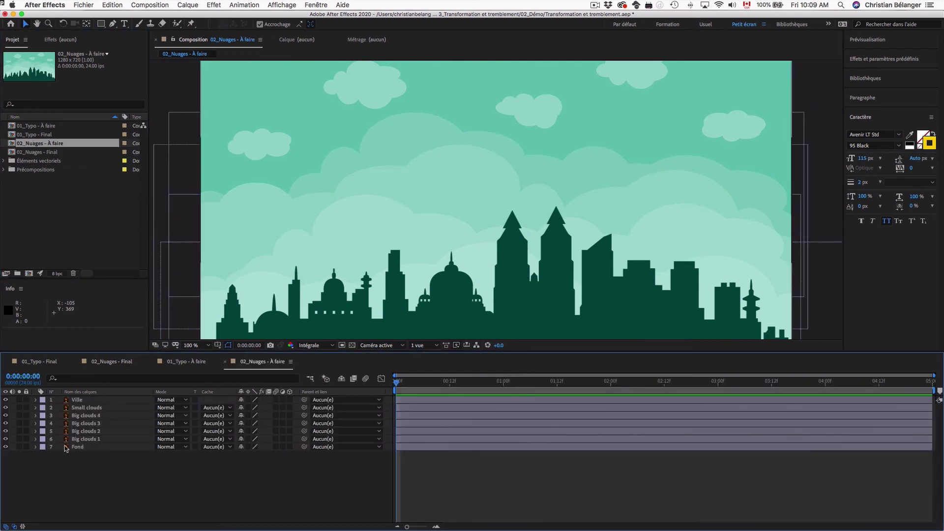
click(19, 439)
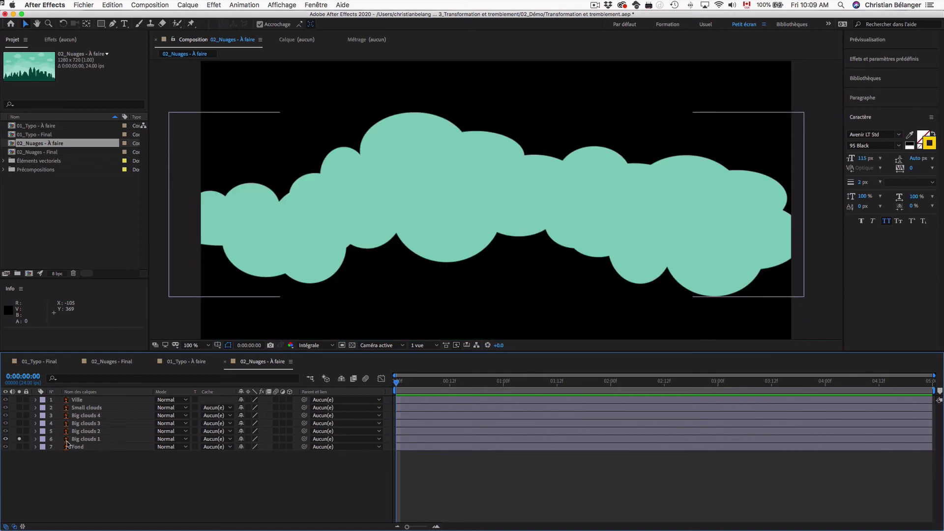
click(84, 440)
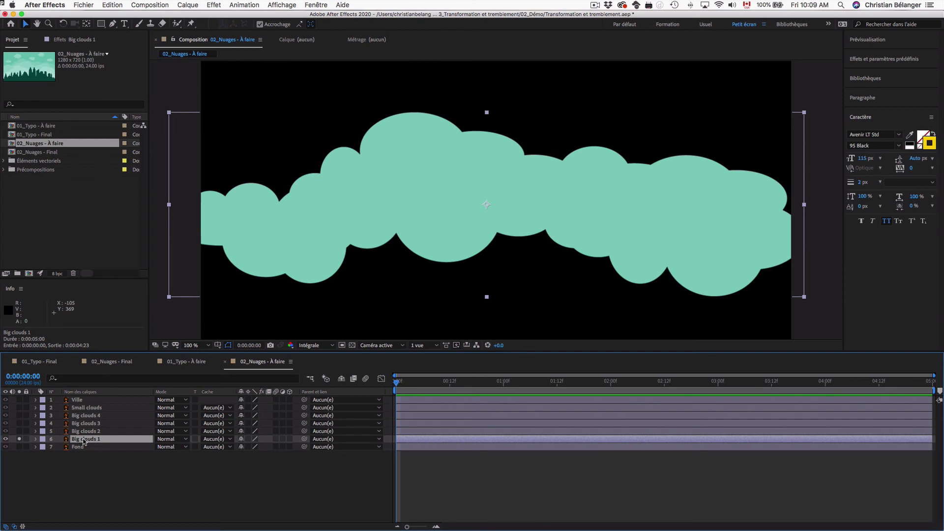
Step: Create shapes from the Big clouds 1 vector layer and collapse the original layer's properties
click(36, 439)
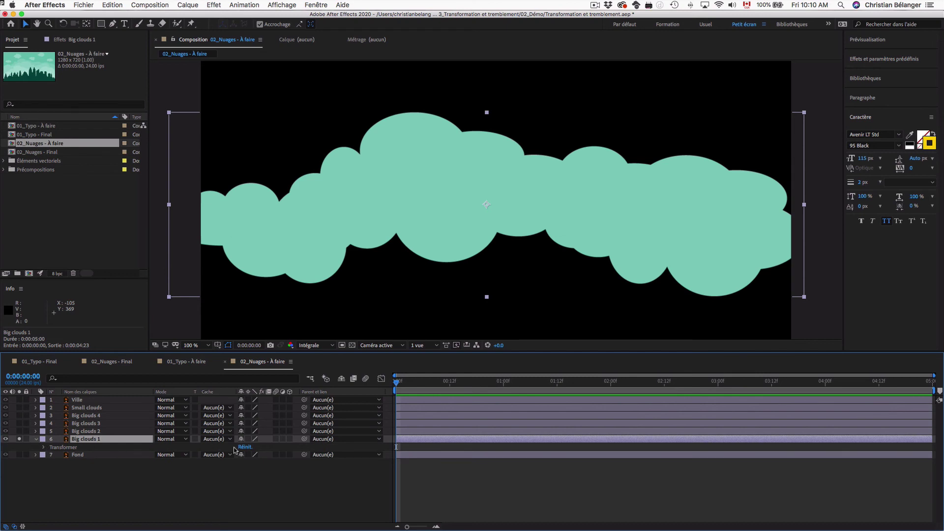
right_click(108, 441)
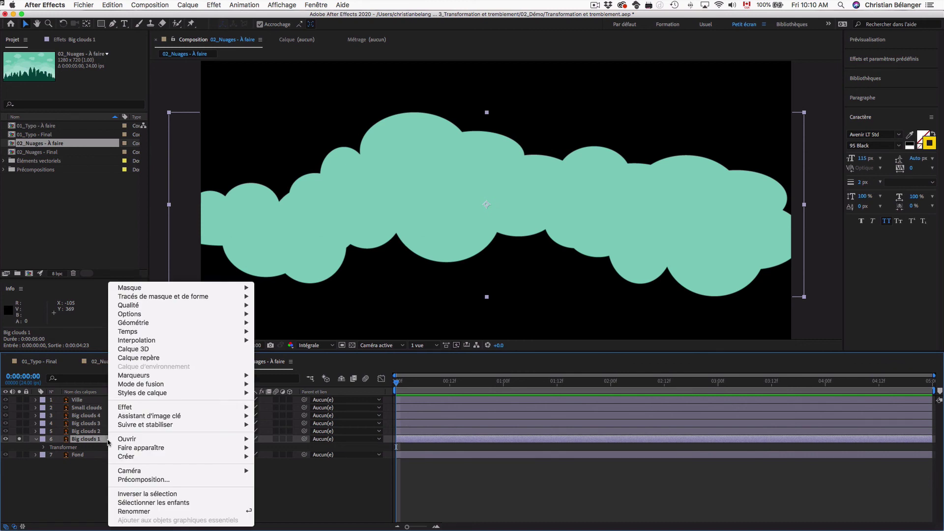
mouse_move(221, 456)
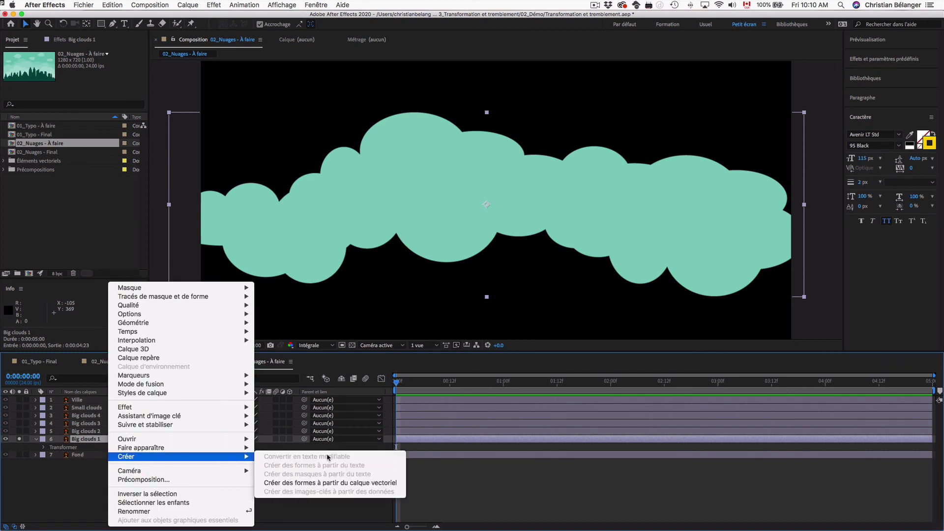
click(327, 483)
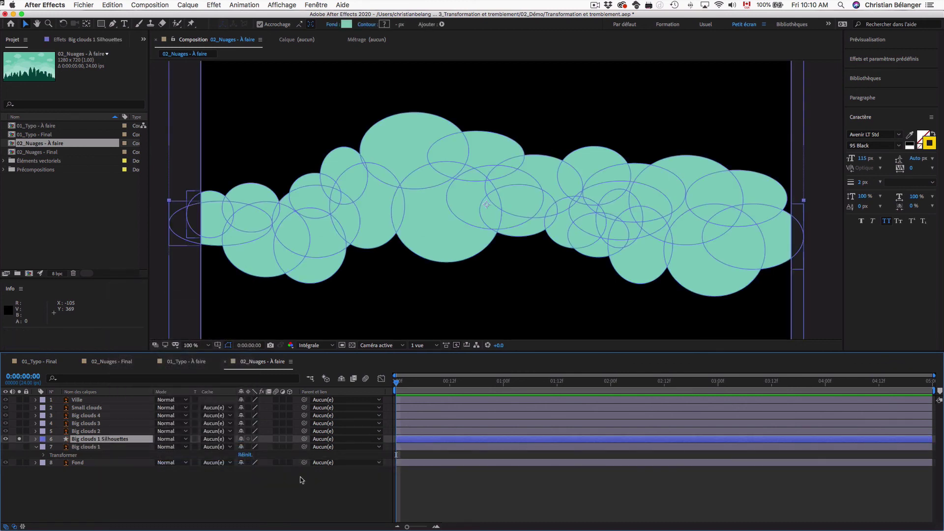
click(36, 446)
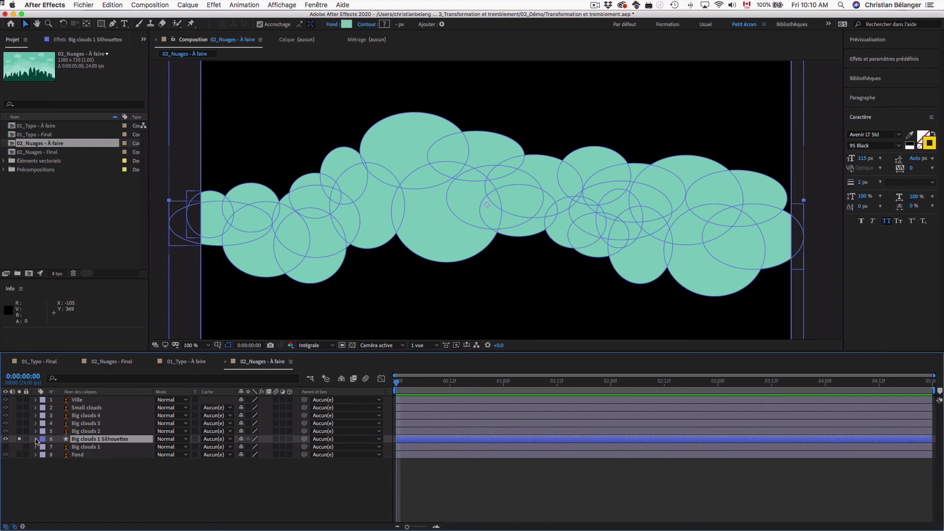
Step: Add a Transformation en tremblement to the Contenu of the Big clouds 1 Silhouettes layer
click(36, 439)
click(60, 448)
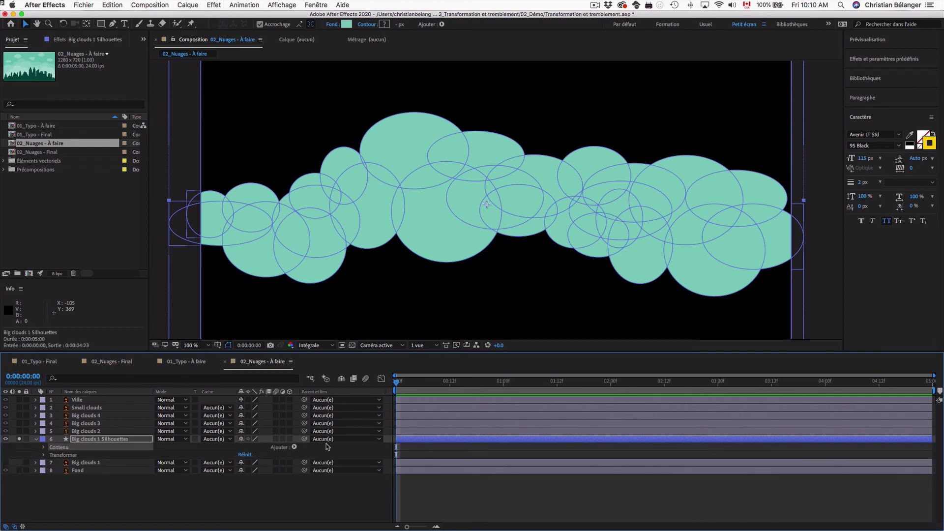
click(294, 447)
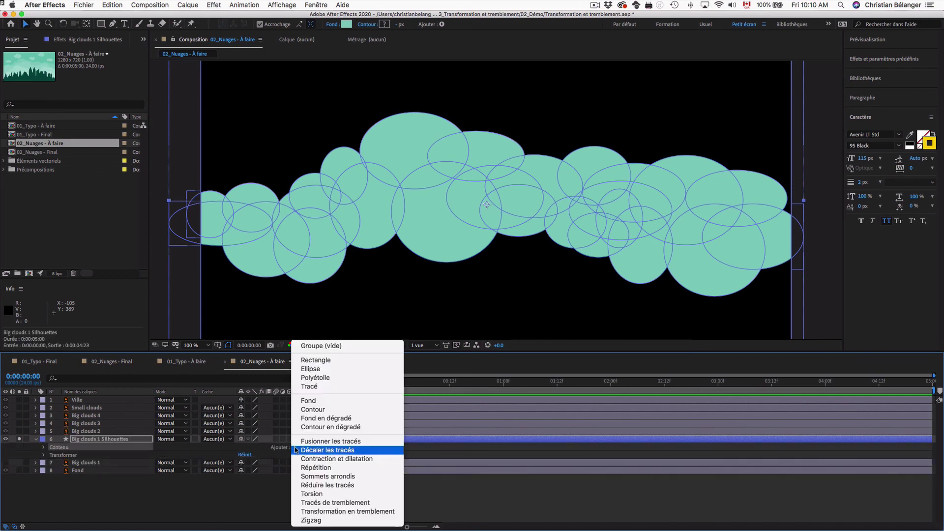
click(319, 511)
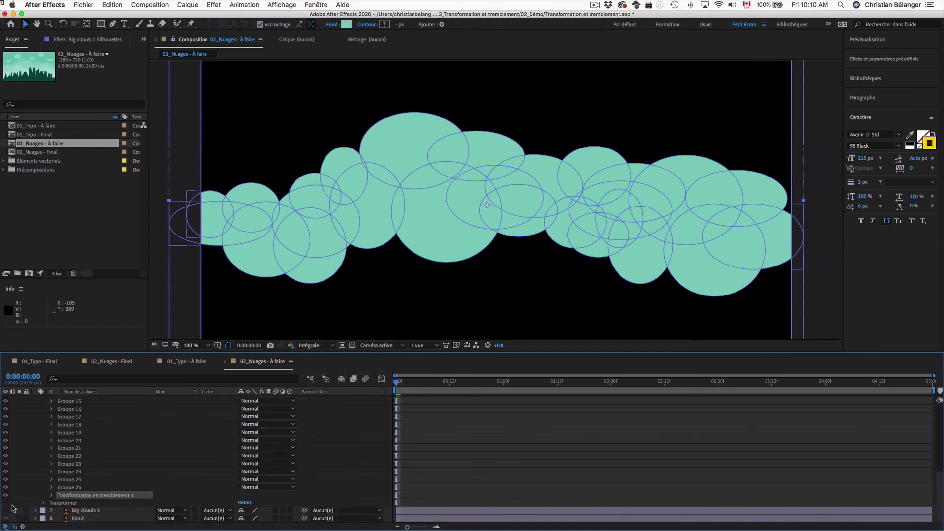
Step: Set both Position values in the cloud wiggle's Transformer group to 5 and preview the movement
click(51, 495)
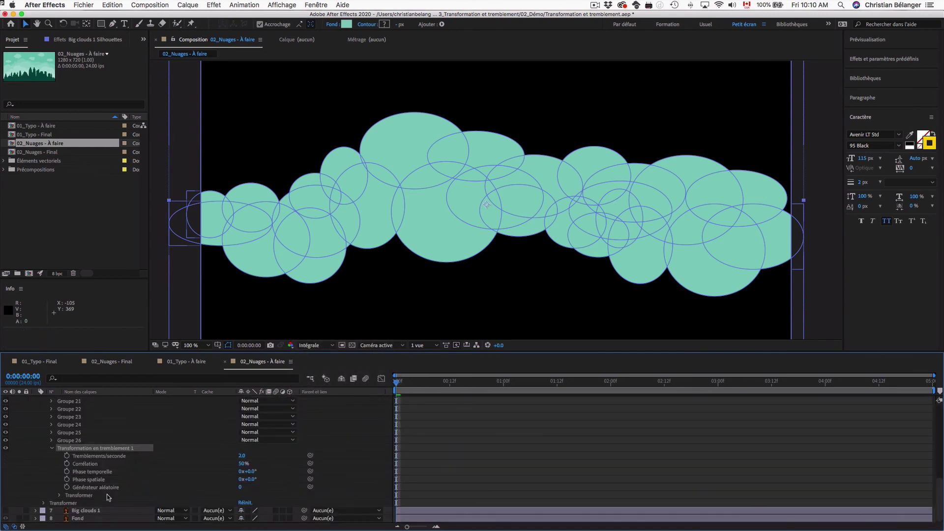
click(59, 495)
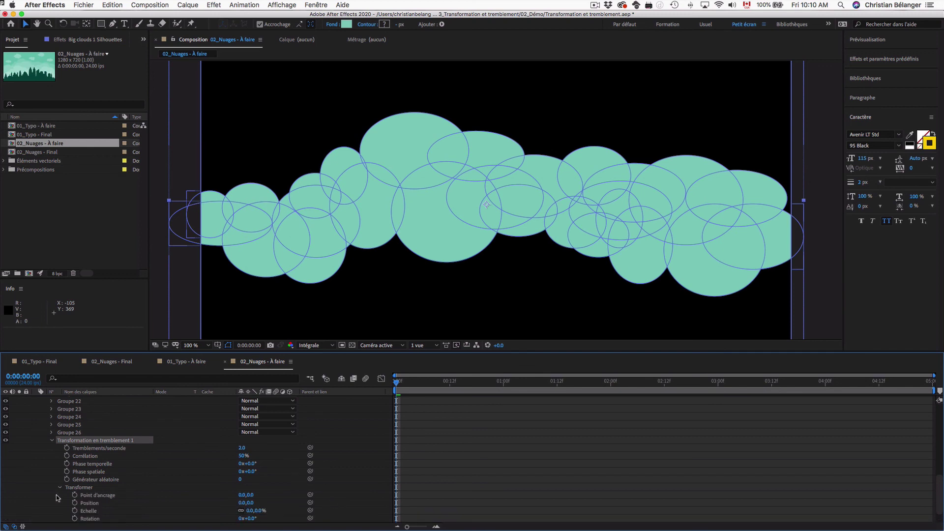
click(244, 502)
text(5)
key(Tab)
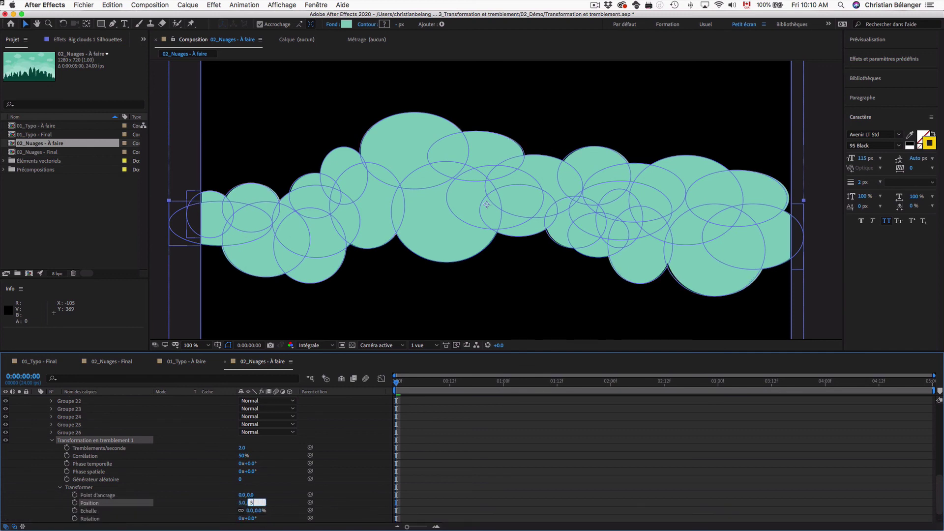
key(Return)
key(space)
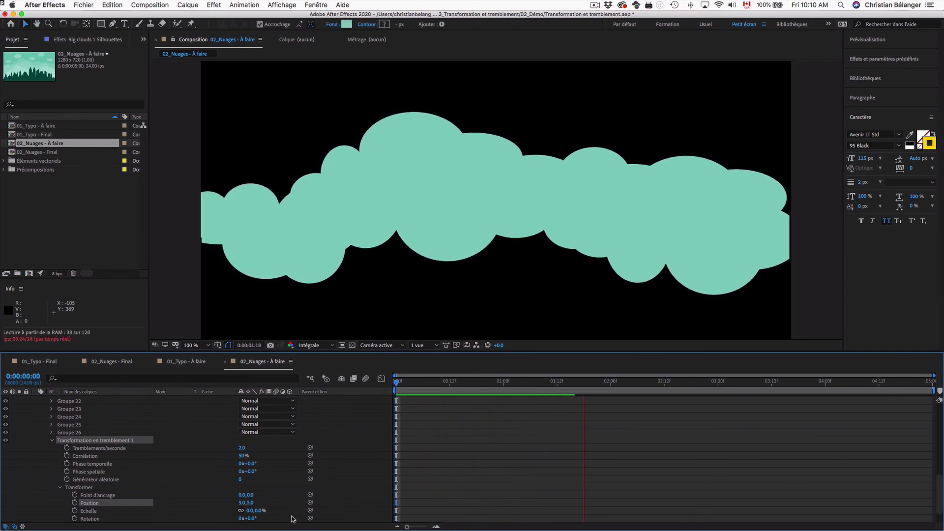
key(space)
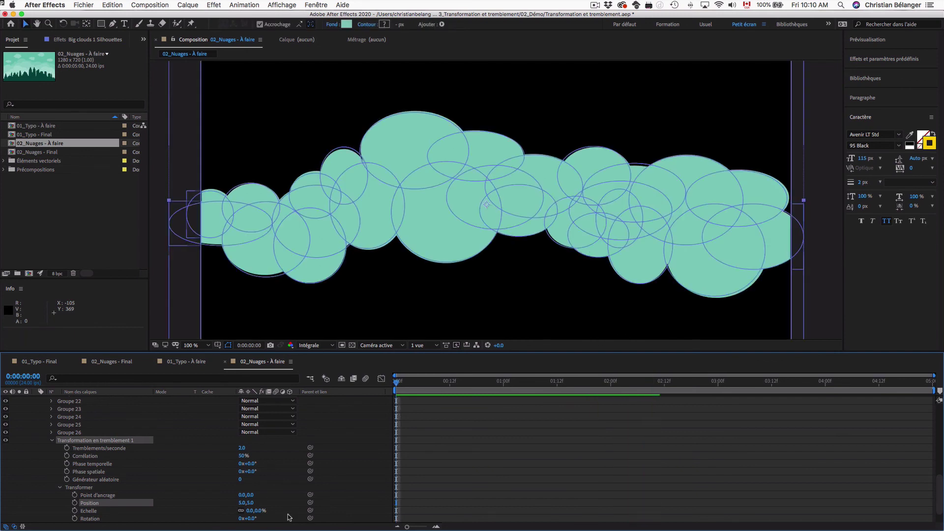
key(space)
key(space)
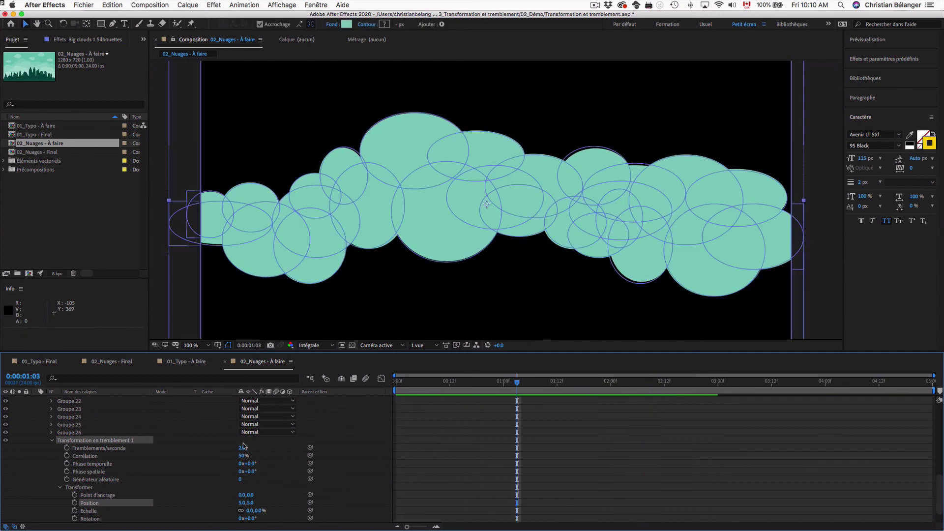
Step: Slow the cloud wiggle to 0.5 Tremblements/seconde and preview the animation
click(242, 448)
key(Return)
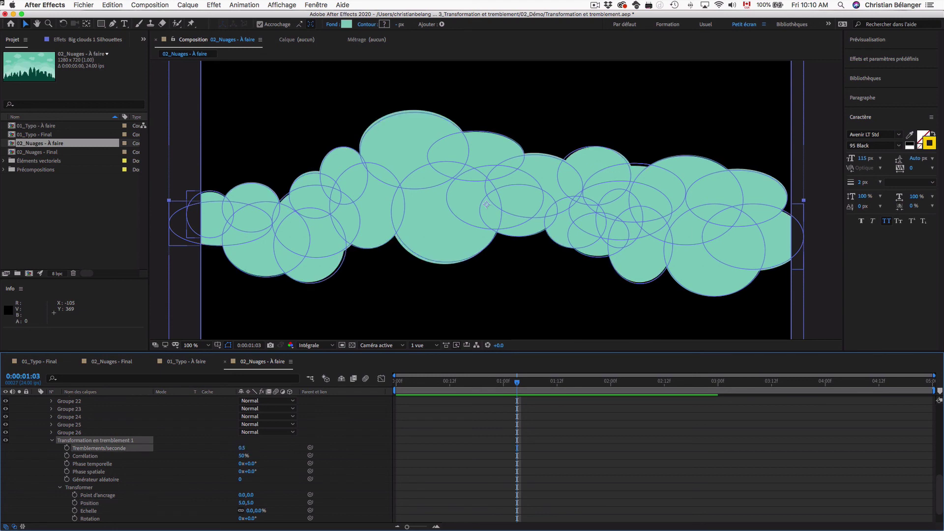
key(space)
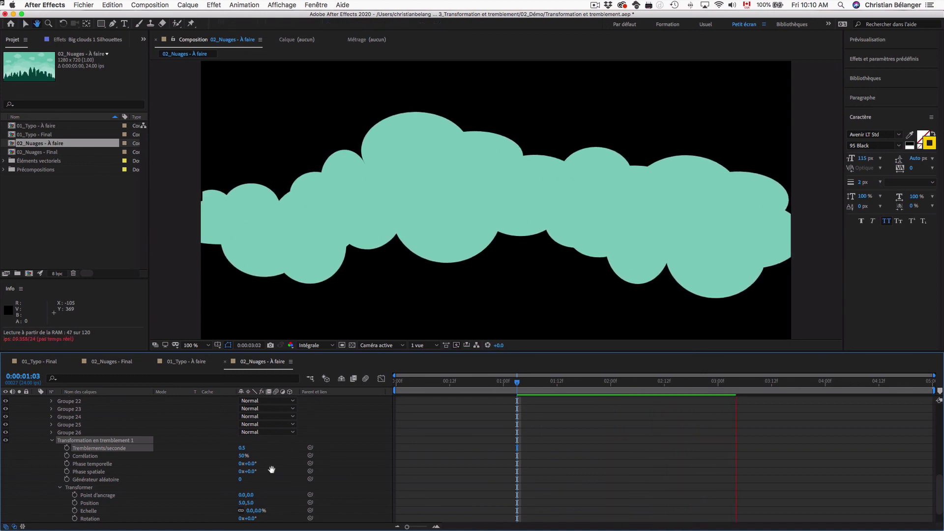
key(space)
Step: Set the cloud wiggle's Générateur aléatoire to 15 and preview the resulting movement
click(240, 479)
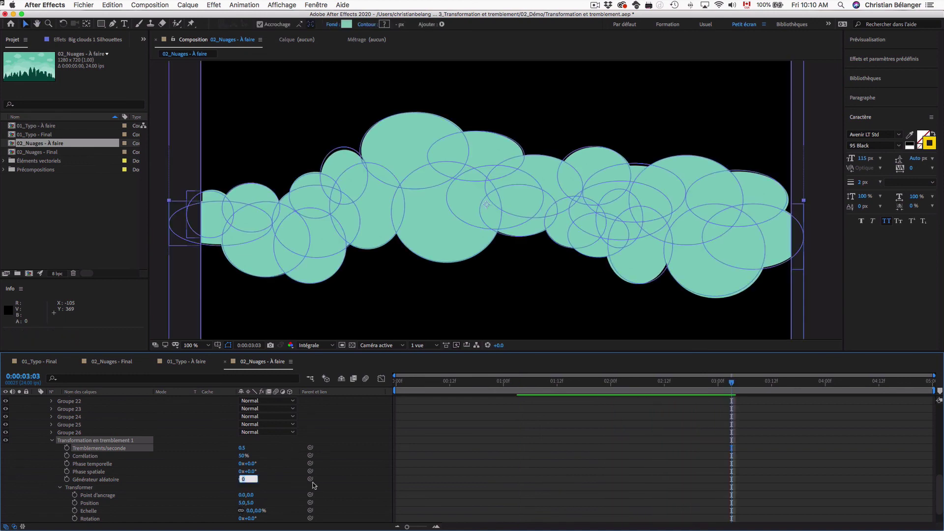
text(15)
key(Return)
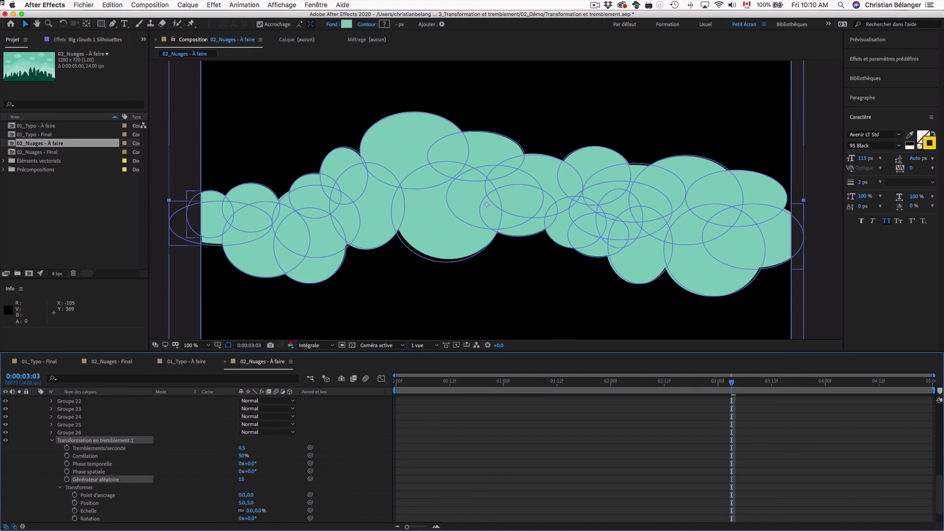
key(space)
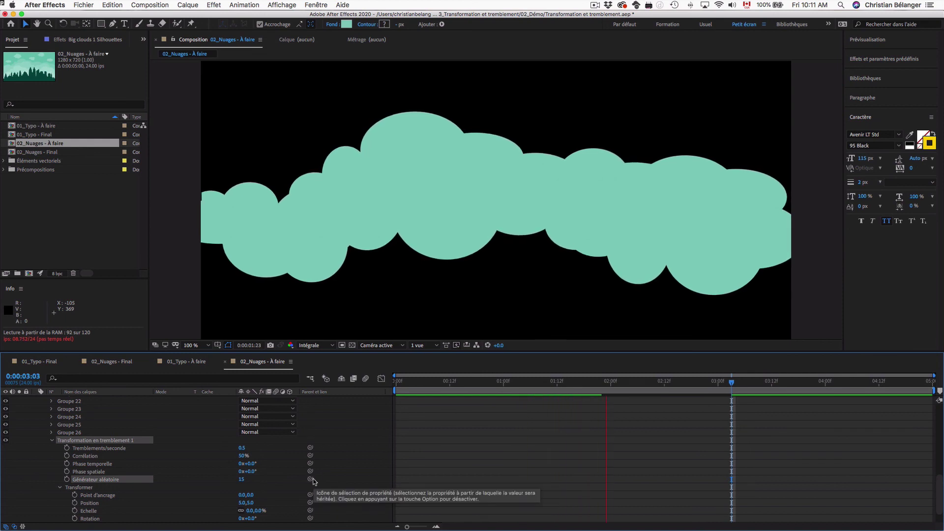
key(space)
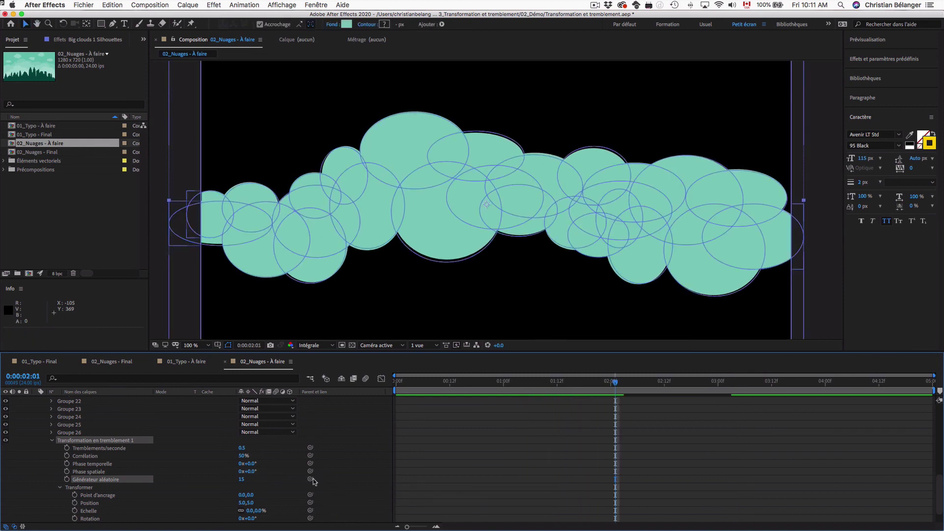